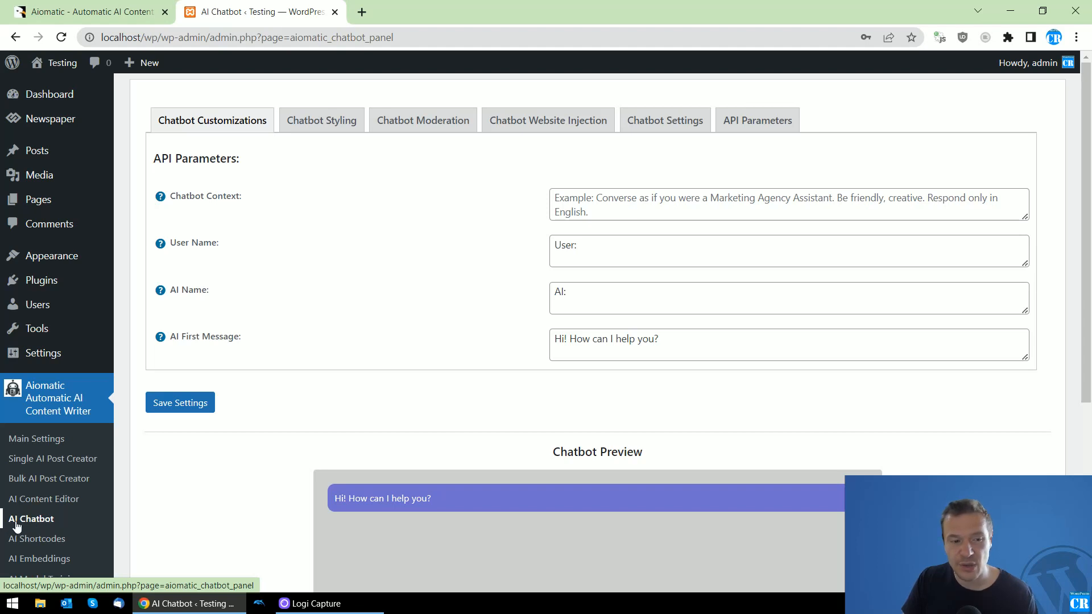
# In the chatbot's website injection settings, set the global injection to Back End
pyautogui.click(512, 122)
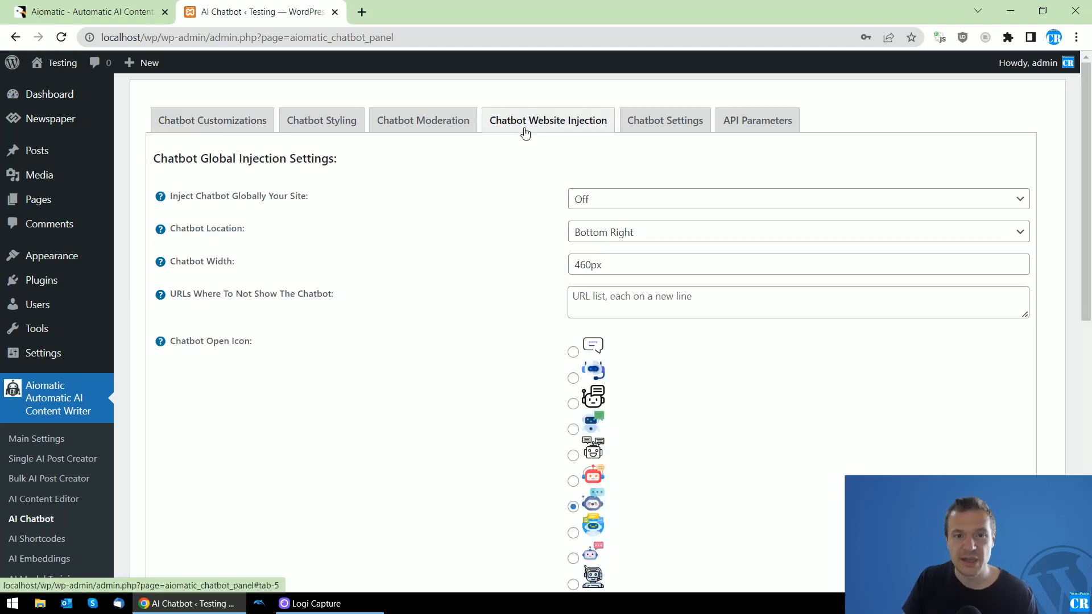
pyautogui.click(583, 201)
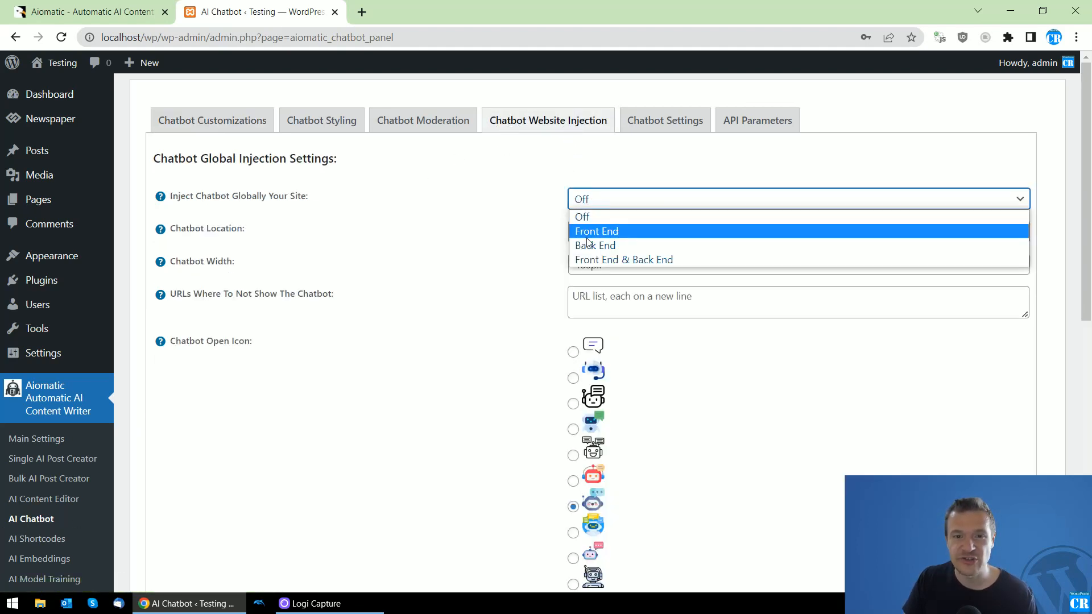
pyautogui.click(589, 245)
pyautogui.click(601, 205)
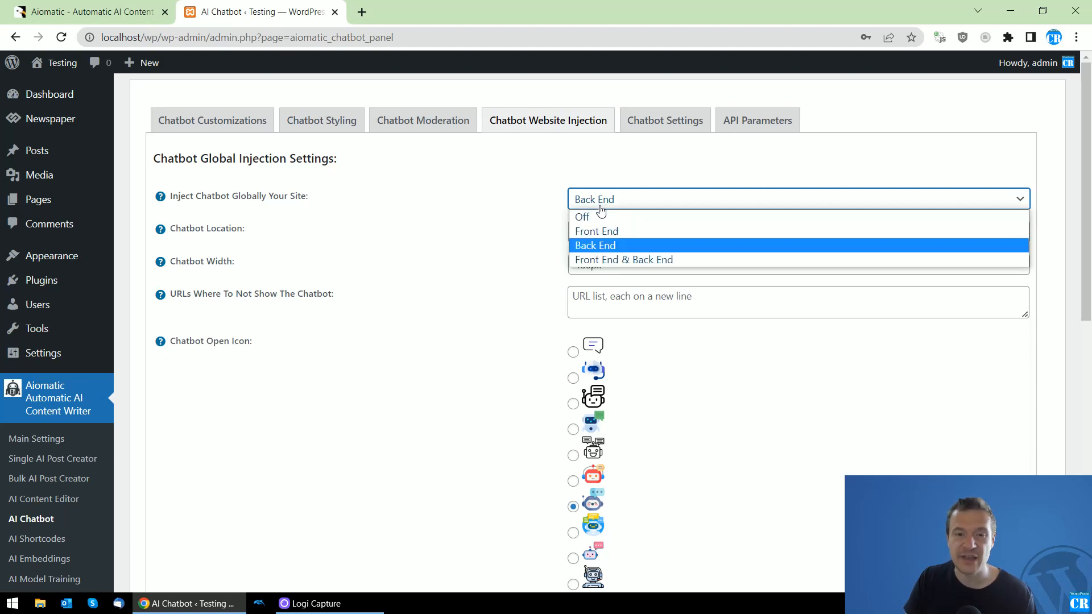
pyautogui.click(589, 248)
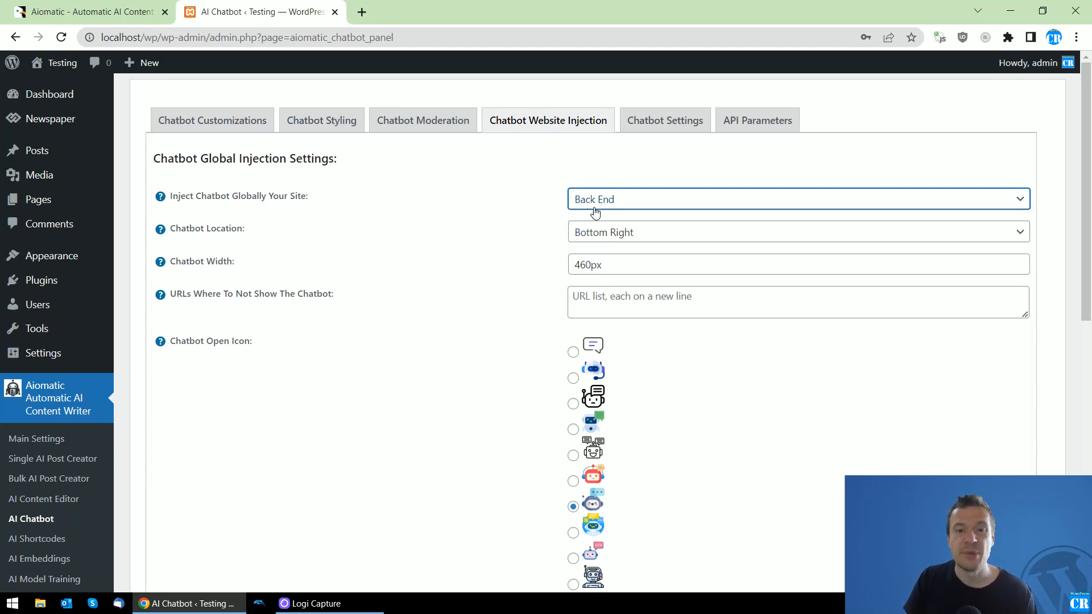
# Set the chatbot location to Bottom Left and save the chatbot settings
pyautogui.click(595, 233)
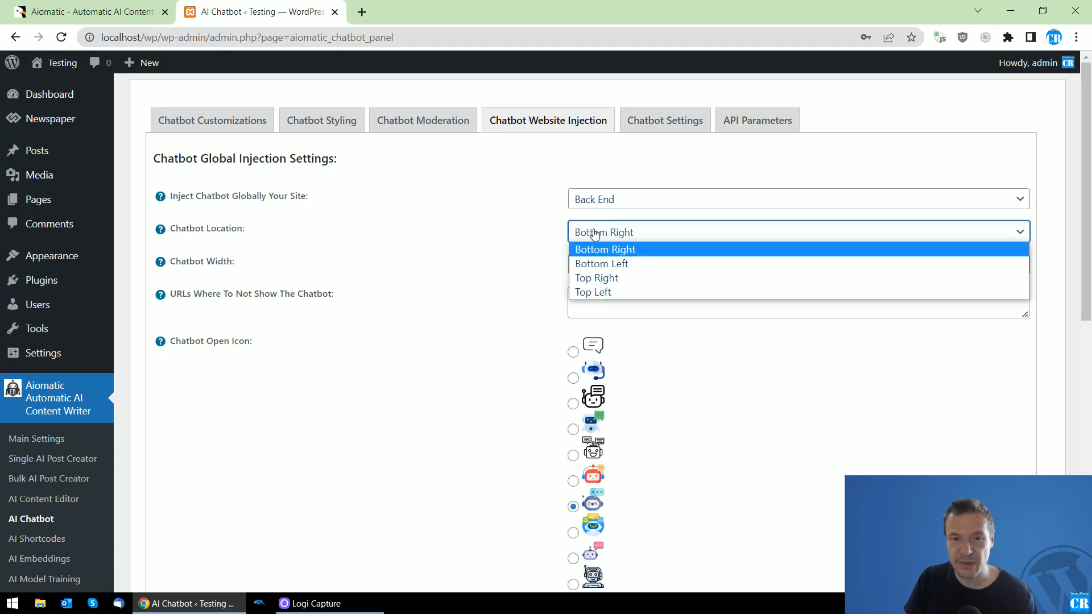
pyautogui.click(597, 264)
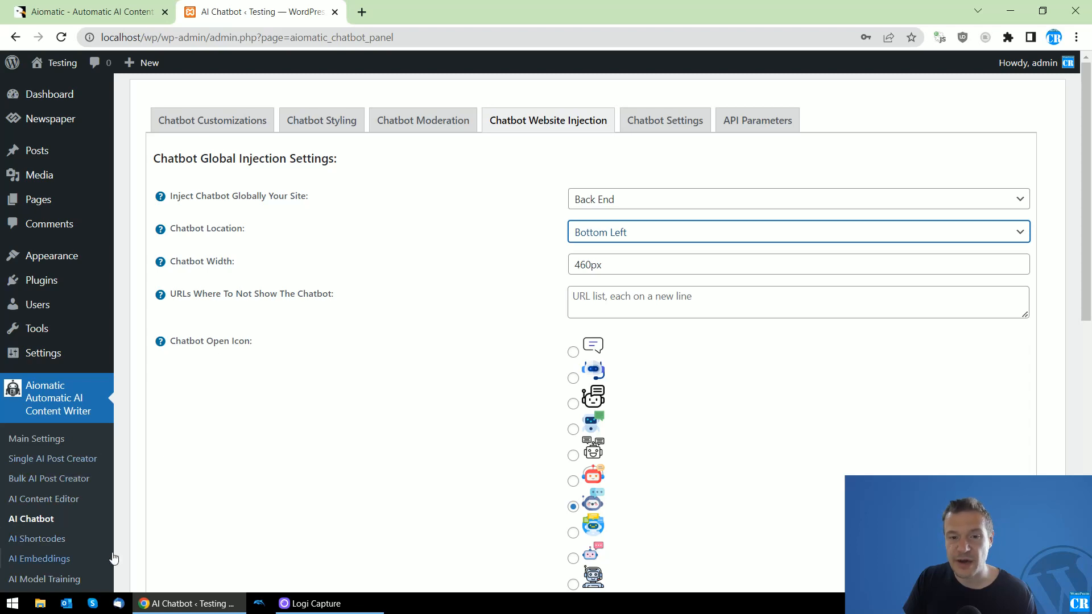
pyautogui.scroll(-5, 238, 458)
pyautogui.click(203, 384)
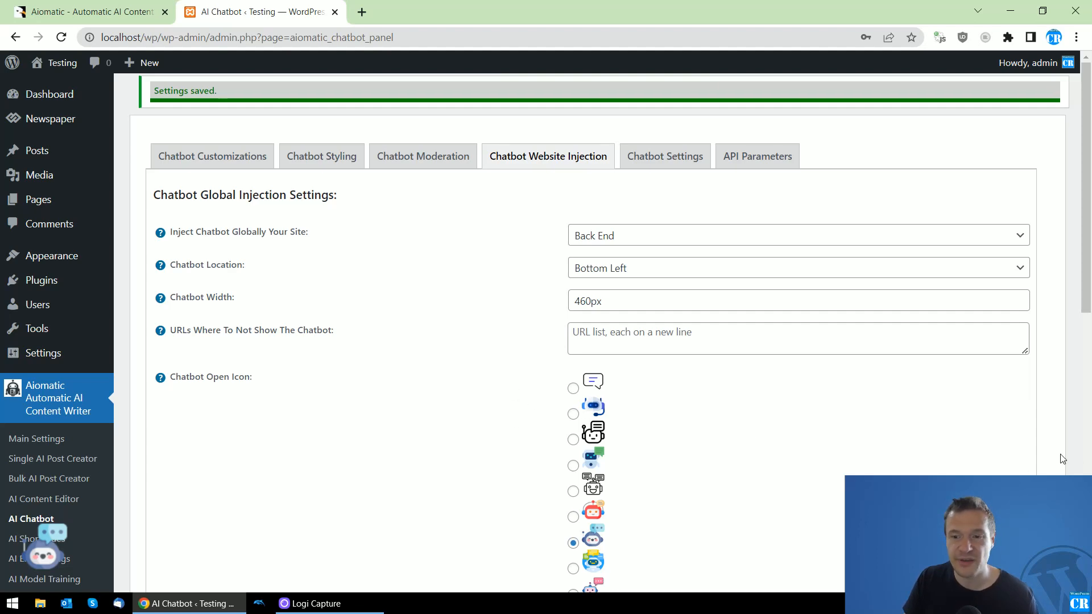
pyautogui.scroll(-4, 453, 414)
pyautogui.scroll(4, 312, 255)
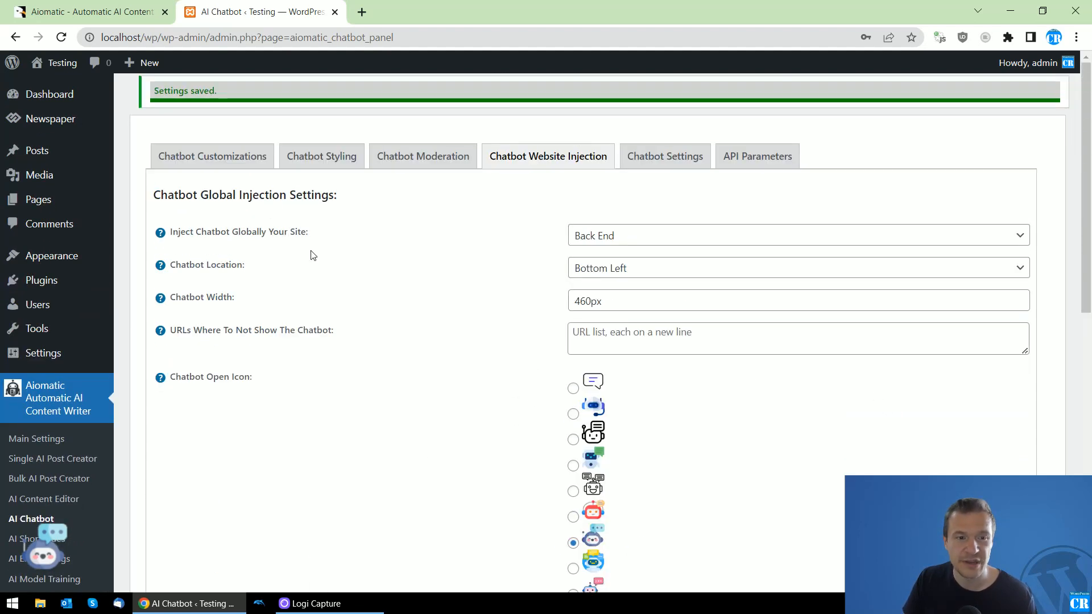
# Copy the %%post_content%% shortcode from the Chatbot Context help text in the chatbot customizations and paste it into the Chatbot Context field
pyautogui.click(214, 156)
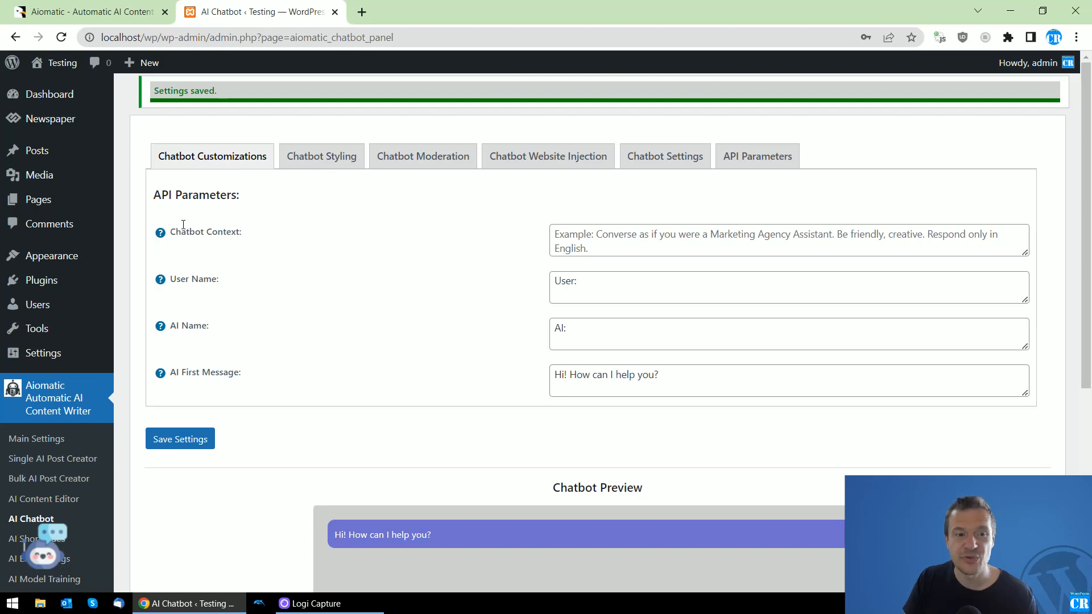
pyautogui.moveTo(160, 237)
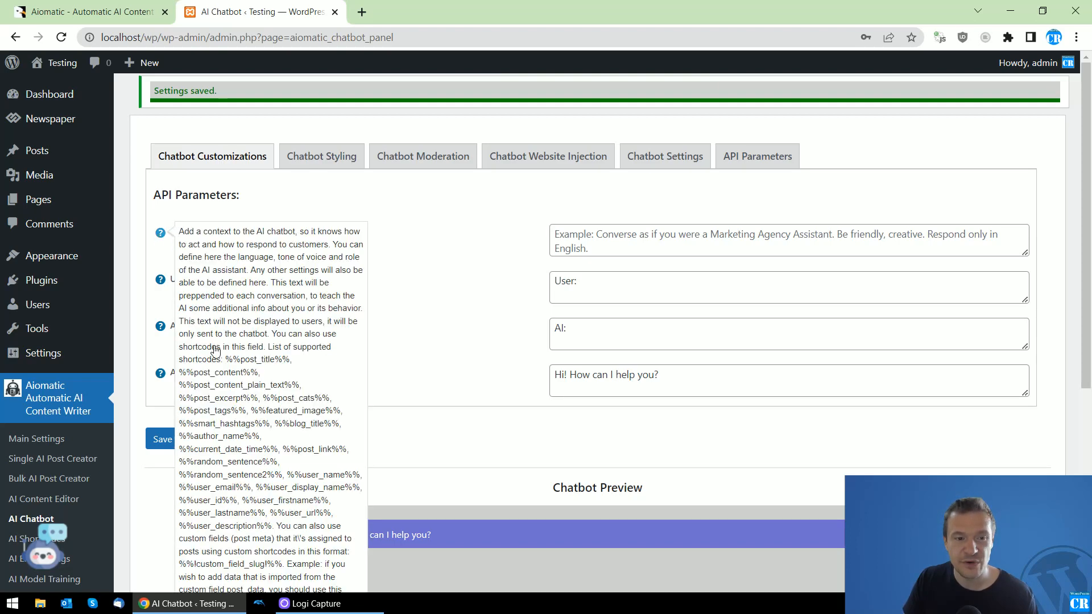
pyautogui.moveTo(180, 373); pyautogui.dragTo(259, 380)
pyautogui.rightClick(233, 375)
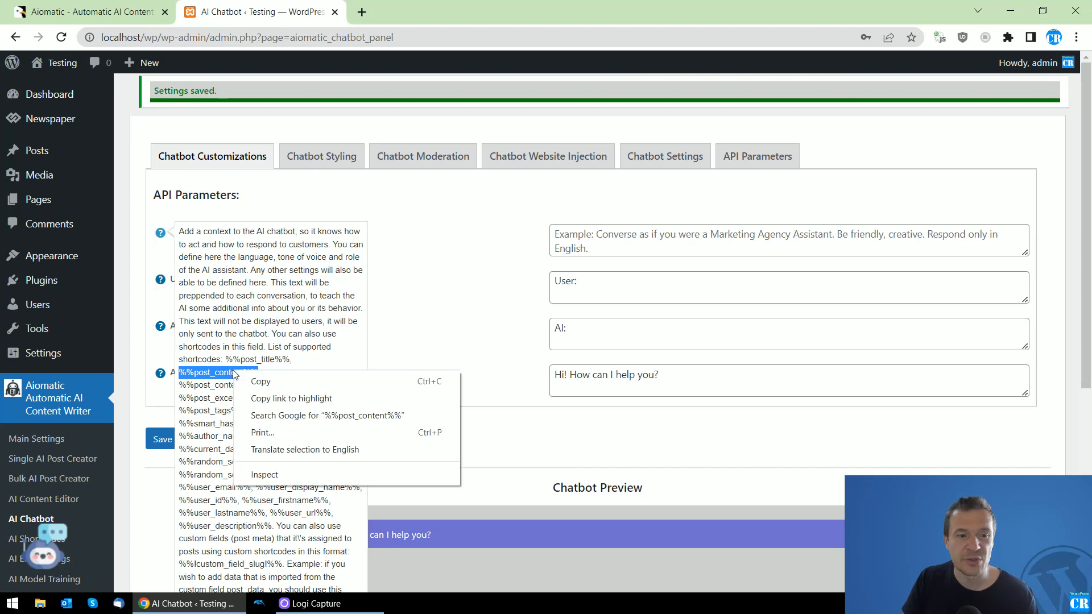
pyautogui.click(251, 380)
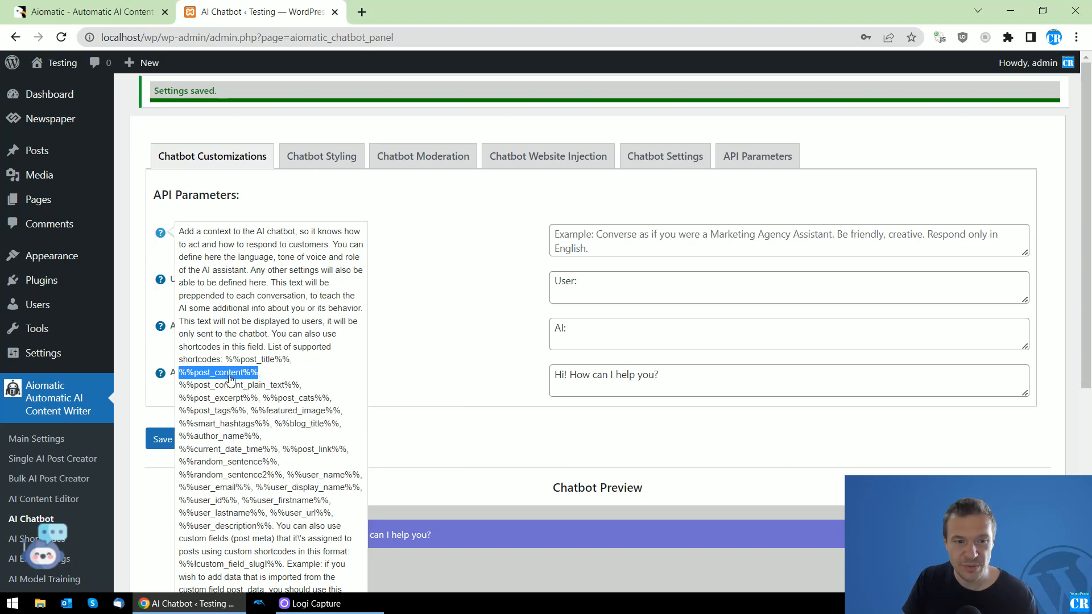
pyautogui.click(574, 241)
pyautogui.rightClick(571, 239)
pyautogui.click(591, 353)
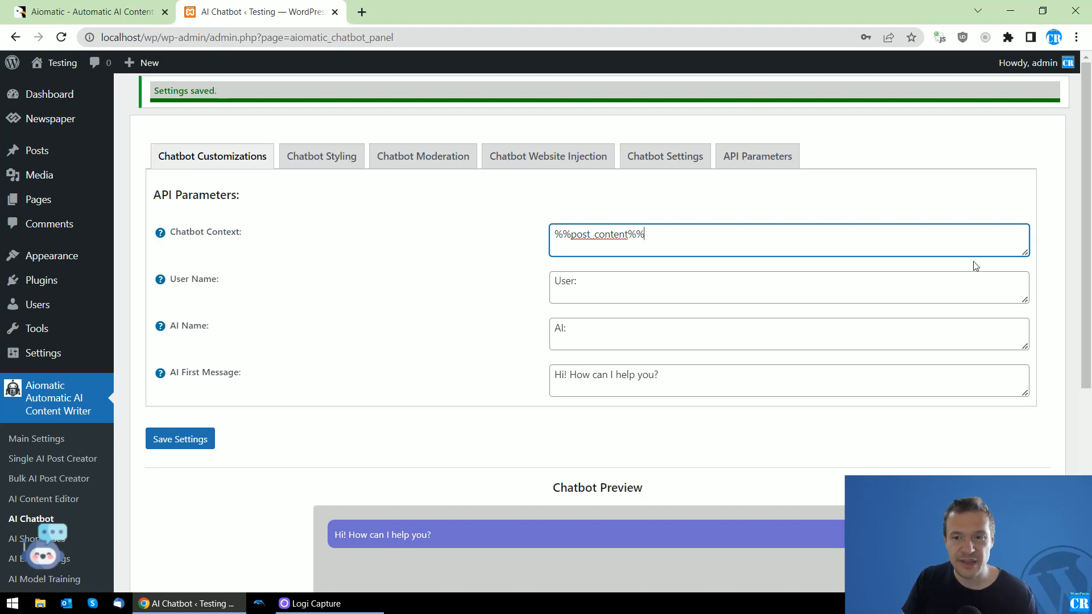
# Expand the Chatbot Context to read My post so far is: "%%post_content%%" and save the settings
pyautogui.moveTo(1023, 254); pyautogui.dragTo(1023, 299)
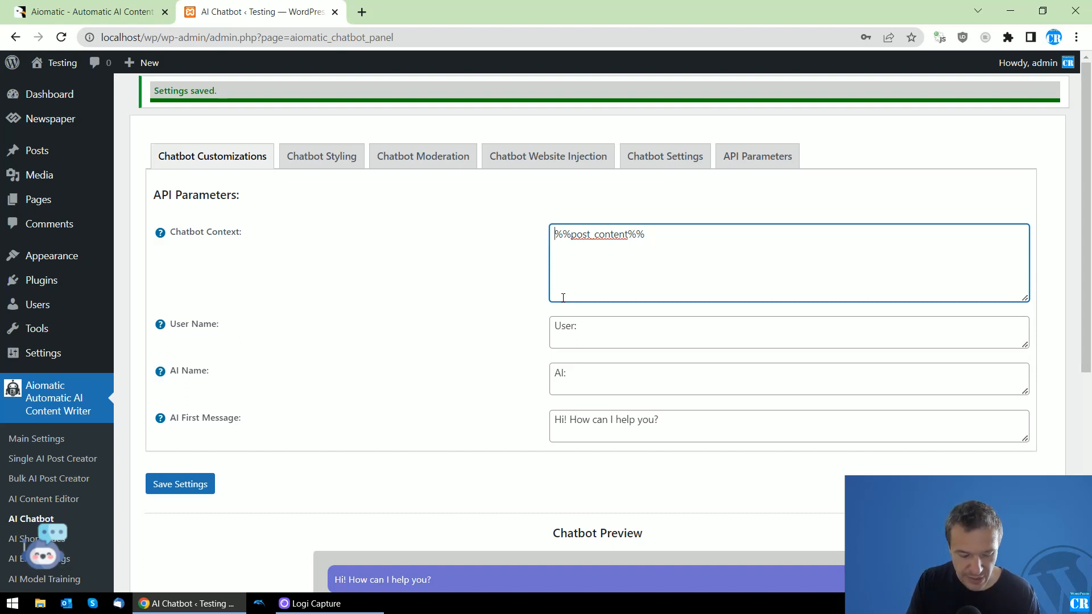
pyautogui.write('My post so ')
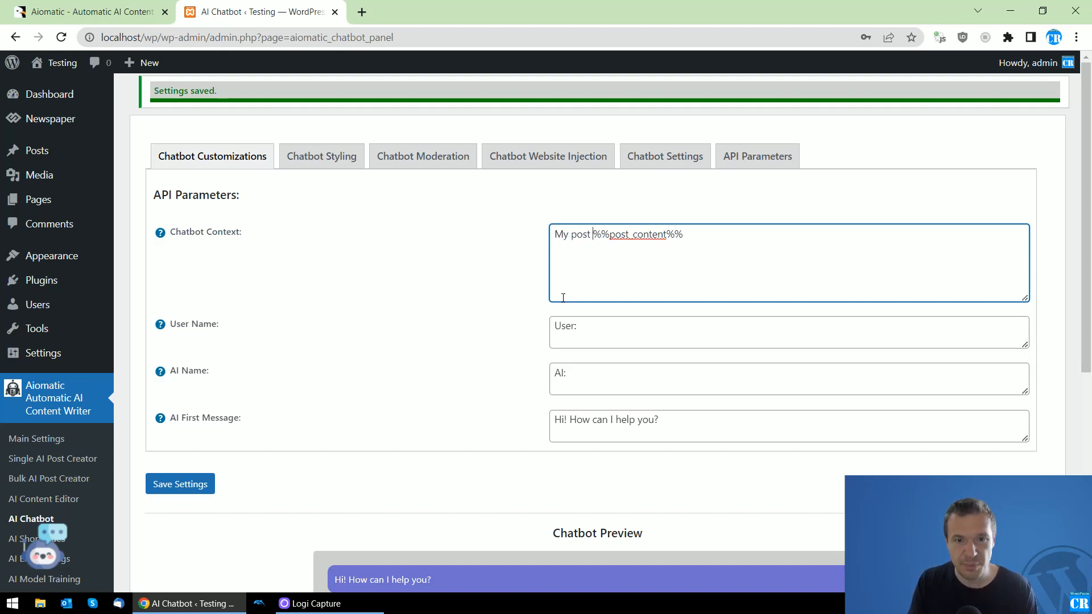
pyautogui.write('far is: ')
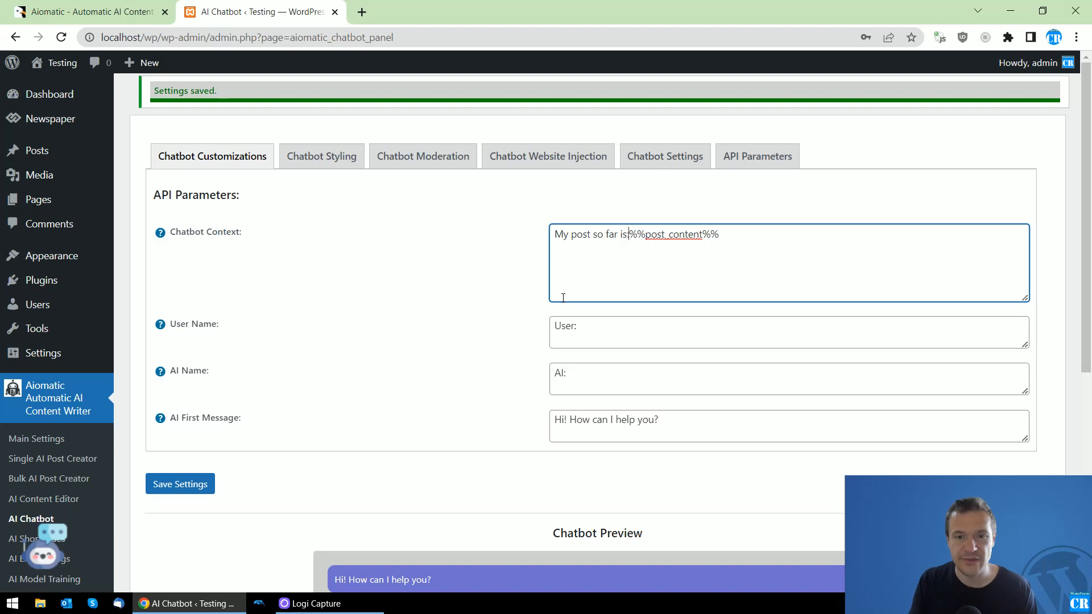
pyautogui.write('"')
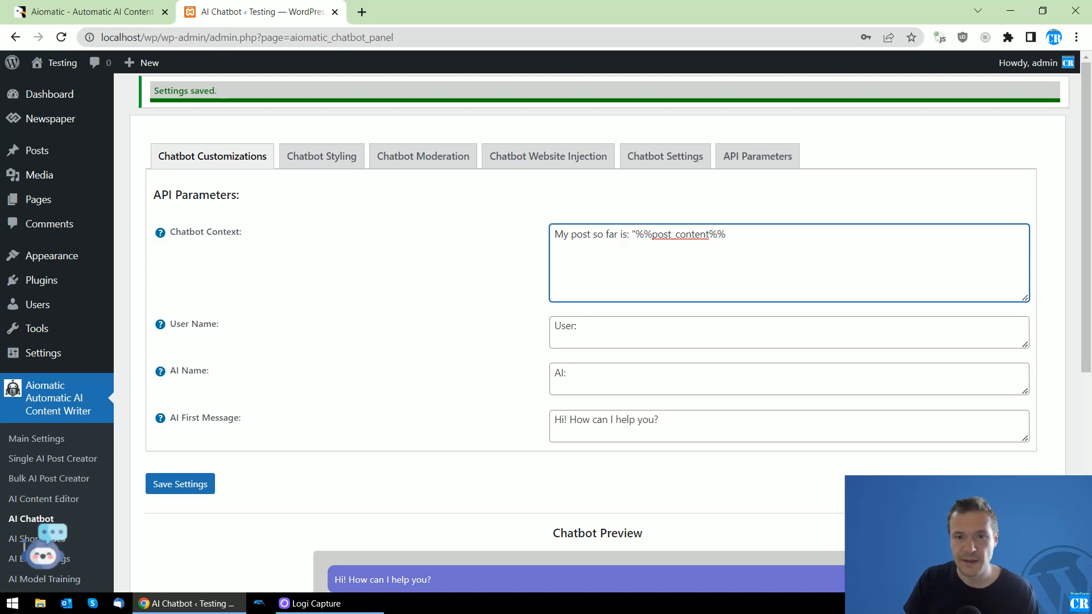
pyautogui.click(748, 253)
pyautogui.write('"')
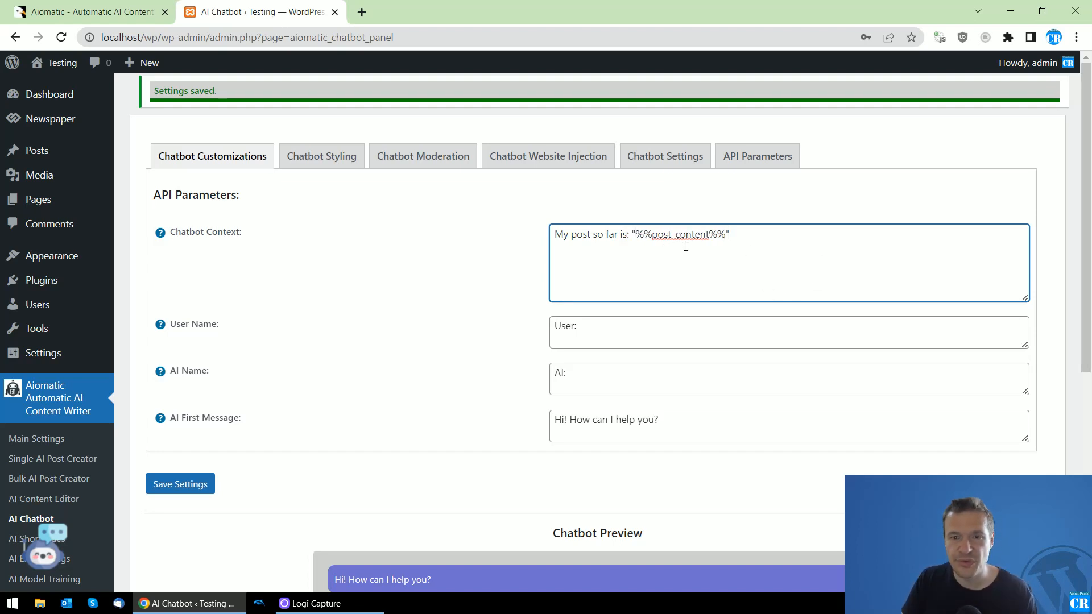
pyautogui.click(188, 487)
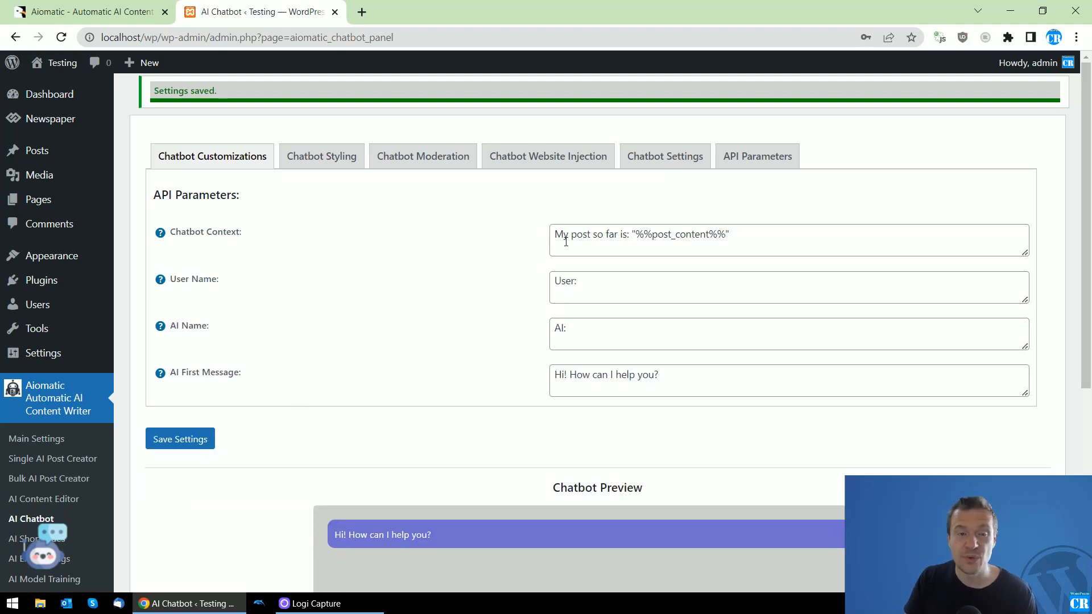
pyautogui.moveTo(635, 235); pyautogui.dragTo(725, 235)
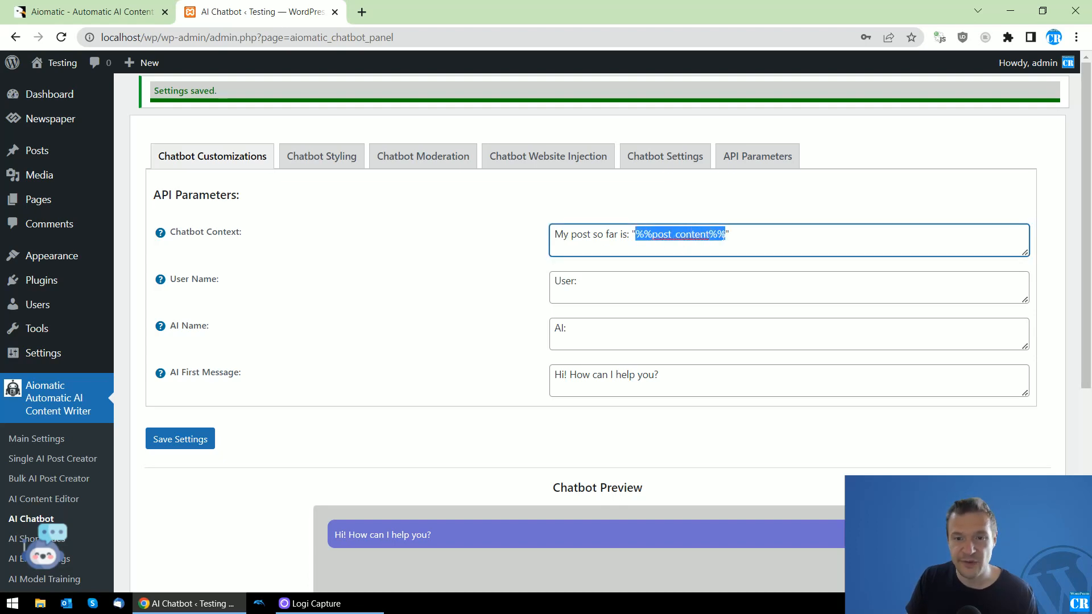
pyautogui.click(638, 234)
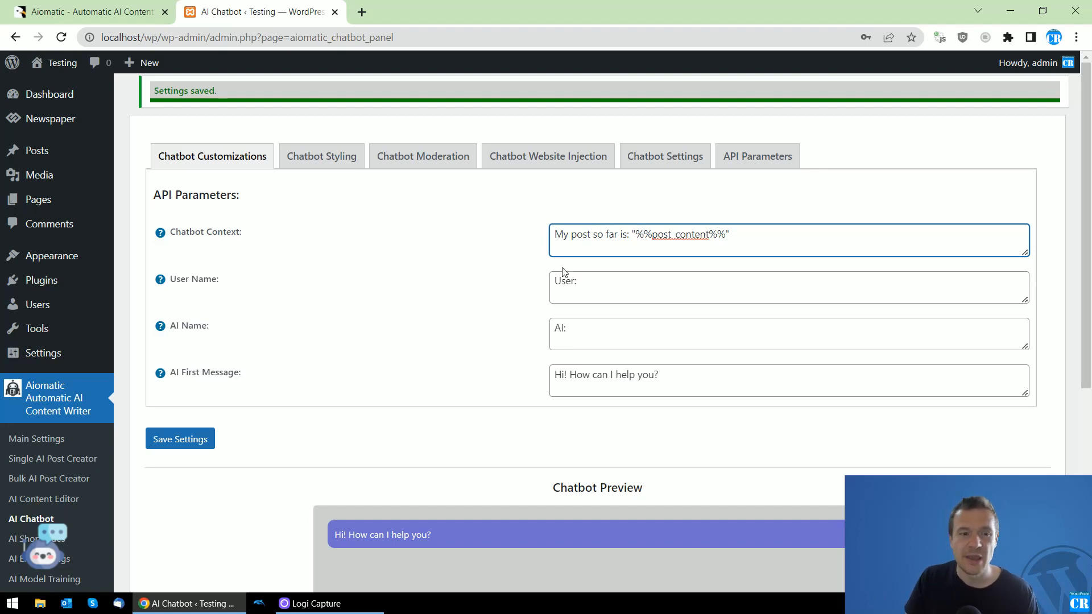
# Create a new post titled "How to ride a horse?"
pyautogui.moveTo(61, 156)
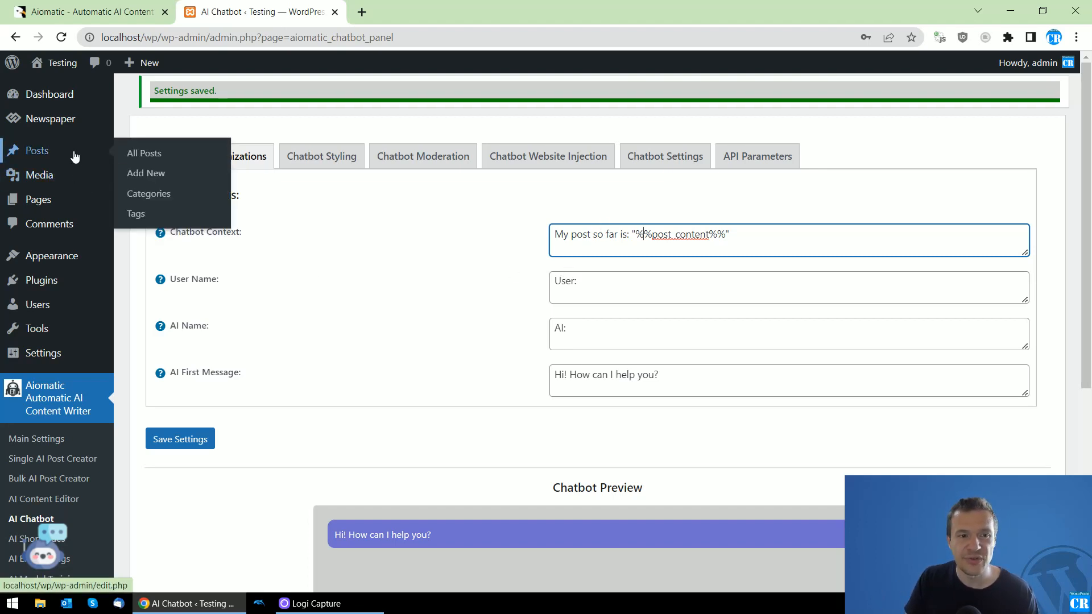
pyautogui.click(140, 180)
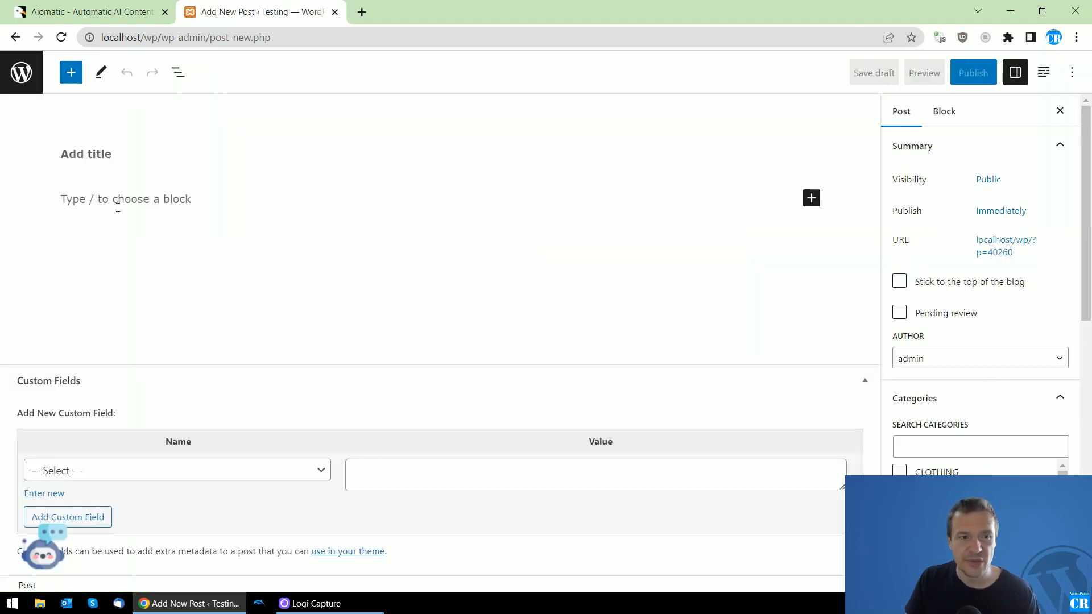
pyautogui.click(82, 155)
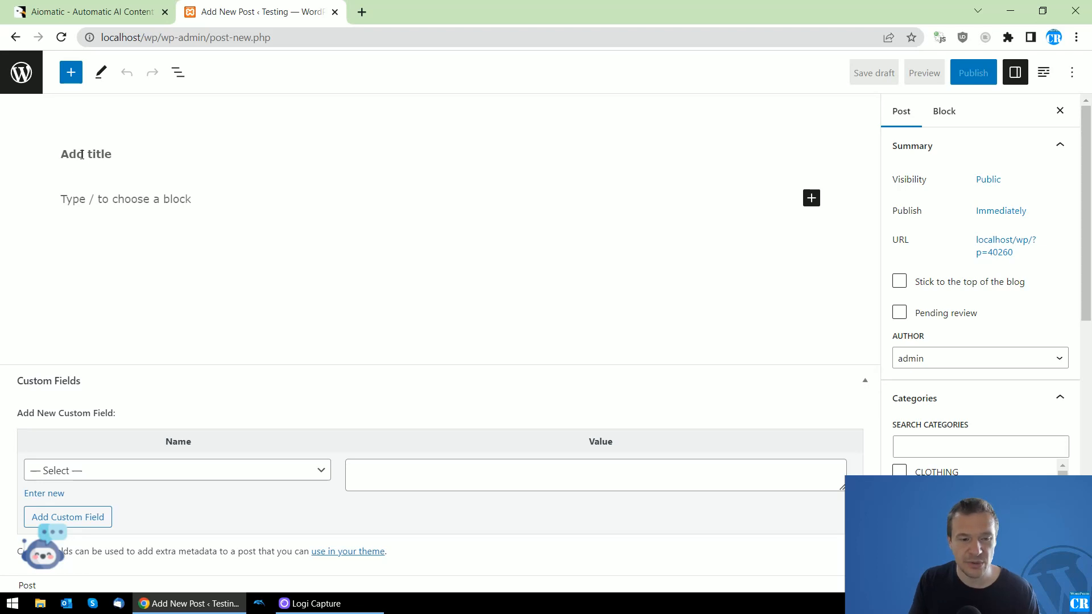
pyautogui.write('How to ')
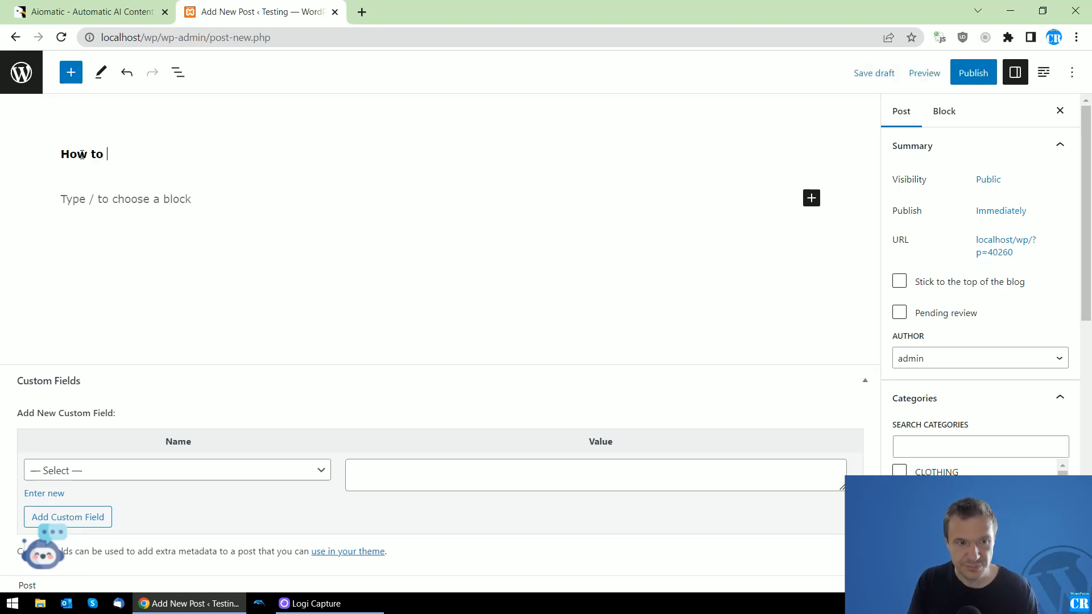
pyautogui.write('ride ride a')
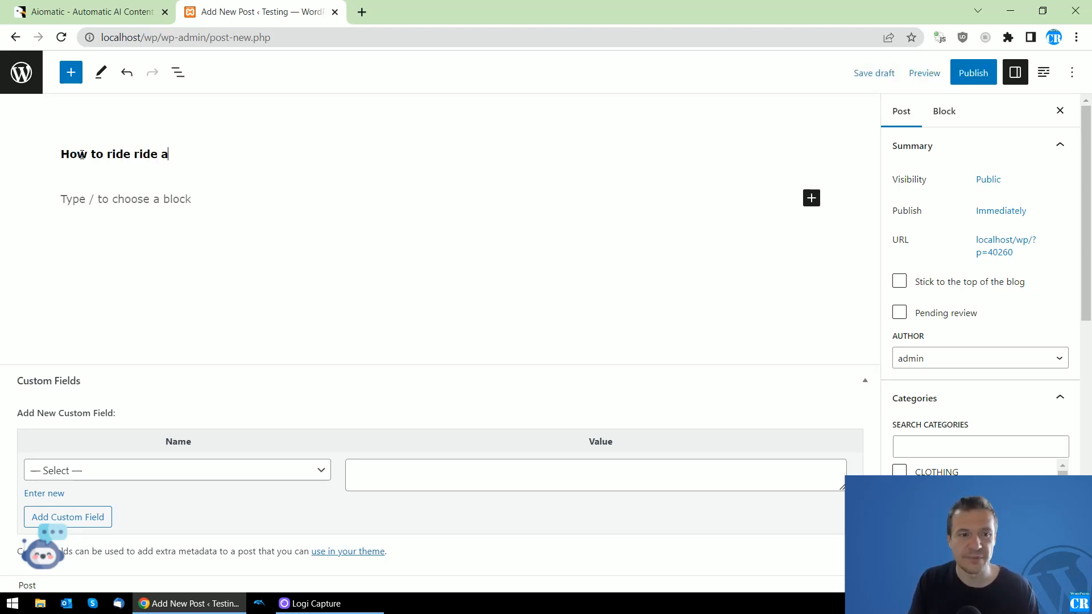
pyautogui.press('BackSpace')
pyautogui.press('BackSpace')
pyautogui.press('BackSpace')
pyautogui.press('BackSpace')
pyautogui.press('BackSpace')
pyautogui.press('BackSpace')
pyautogui.write('a horse?')
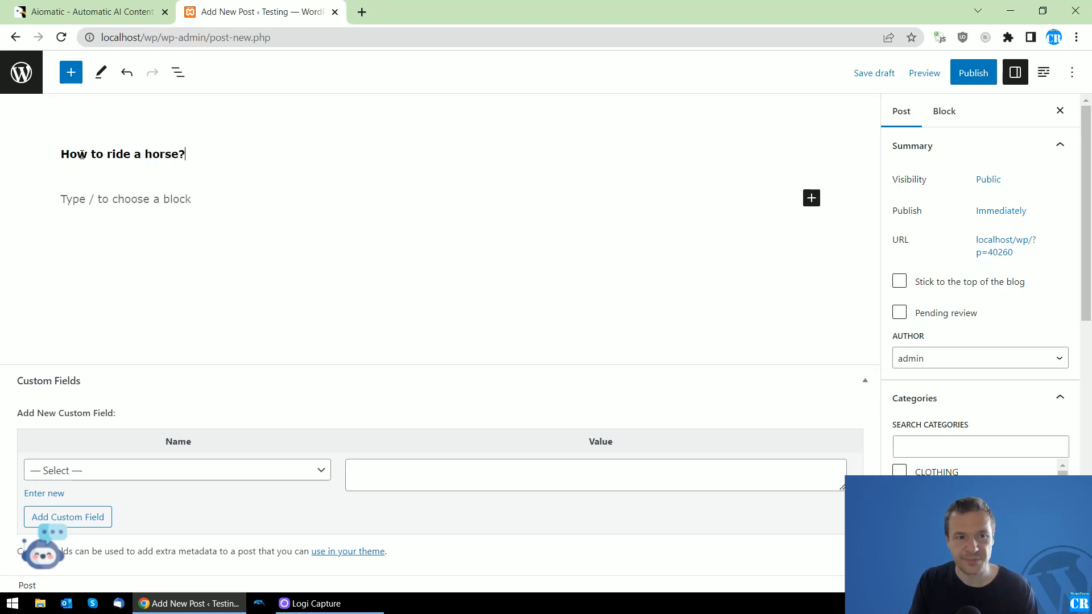
# Write the opening paragraph "Learning how to ride a horse can be difficult, but following these steps you can make it easy:" and save the draft
pyautogui.click(91, 196)
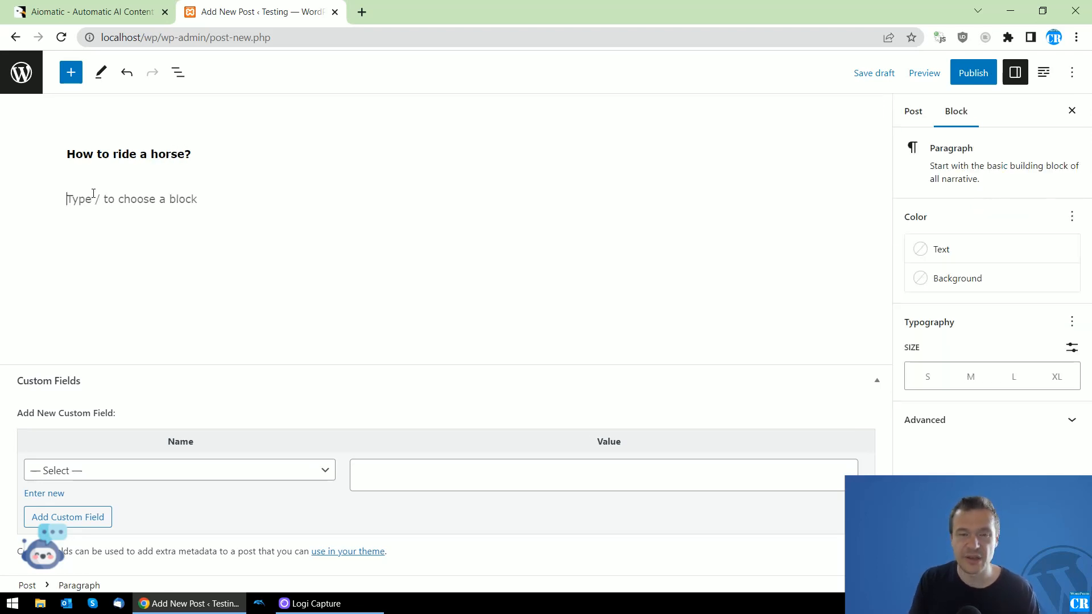
pyautogui.write('RId')
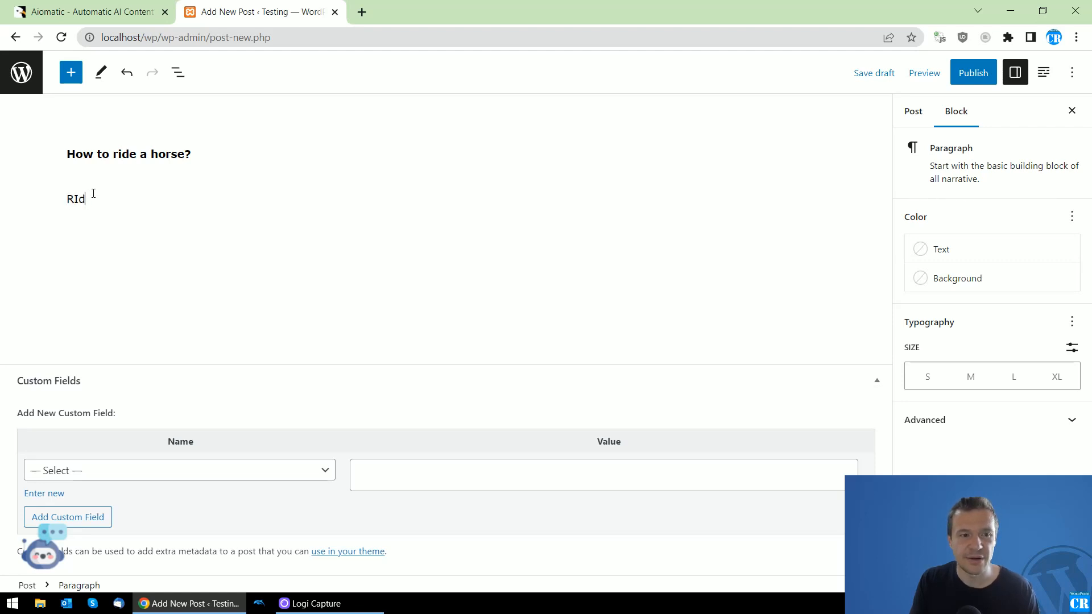
pyautogui.press('BackSpace')
pyautogui.press('BackSpace')
pyautogui.press('BackSpace')
pyautogui.write('LEarn')
pyautogui.press('BackSpace')
pyautogui.press('BackSpace')
pyautogui.press('BackSpace')
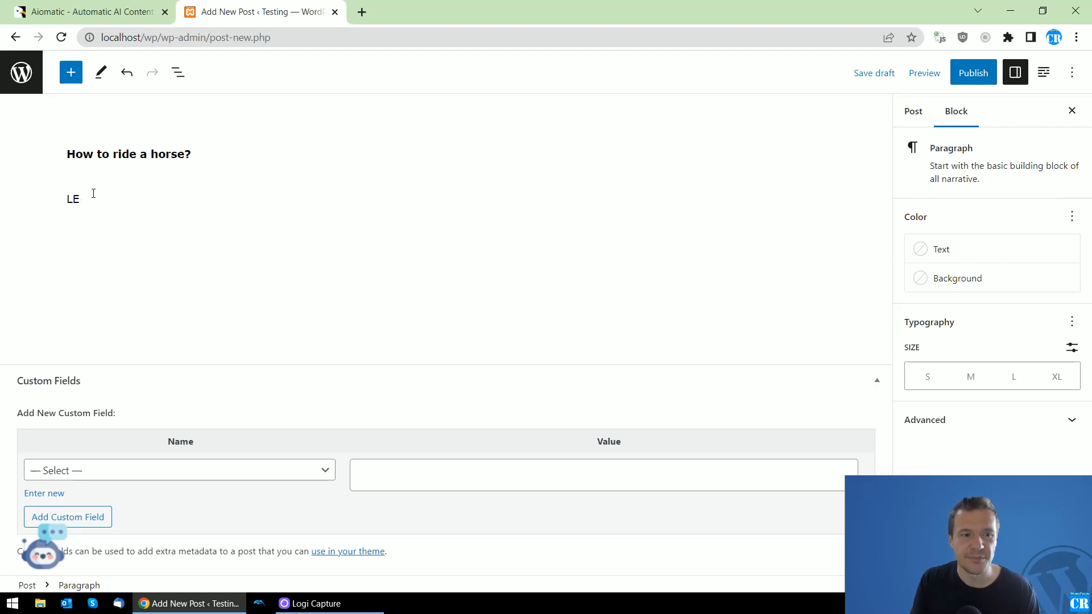
pyautogui.press('BackSpace')
pyautogui.write('earning how to')
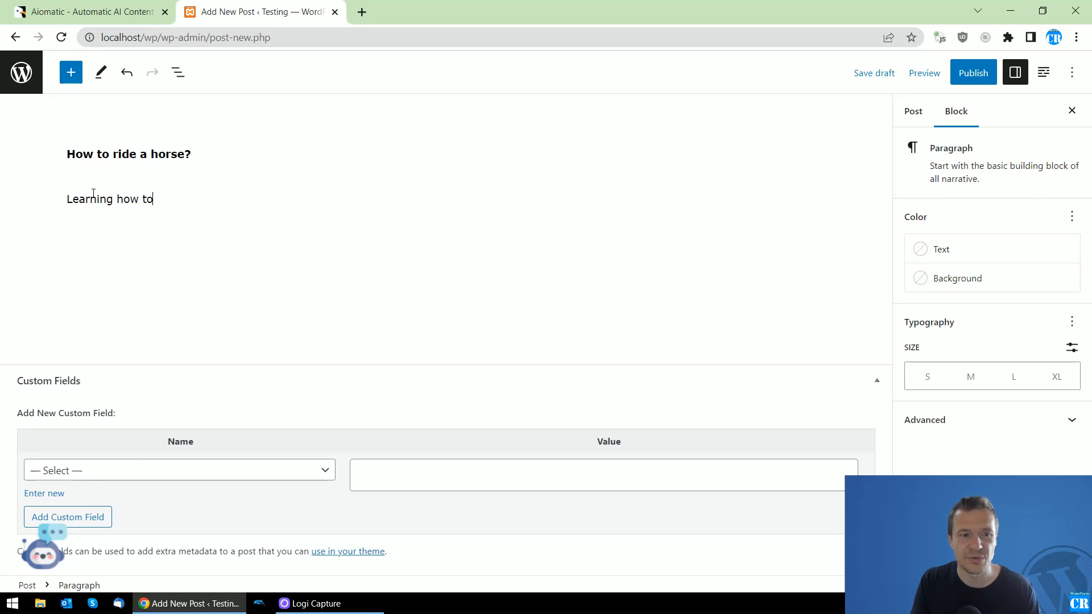
pyautogui.write(' ride a hors')
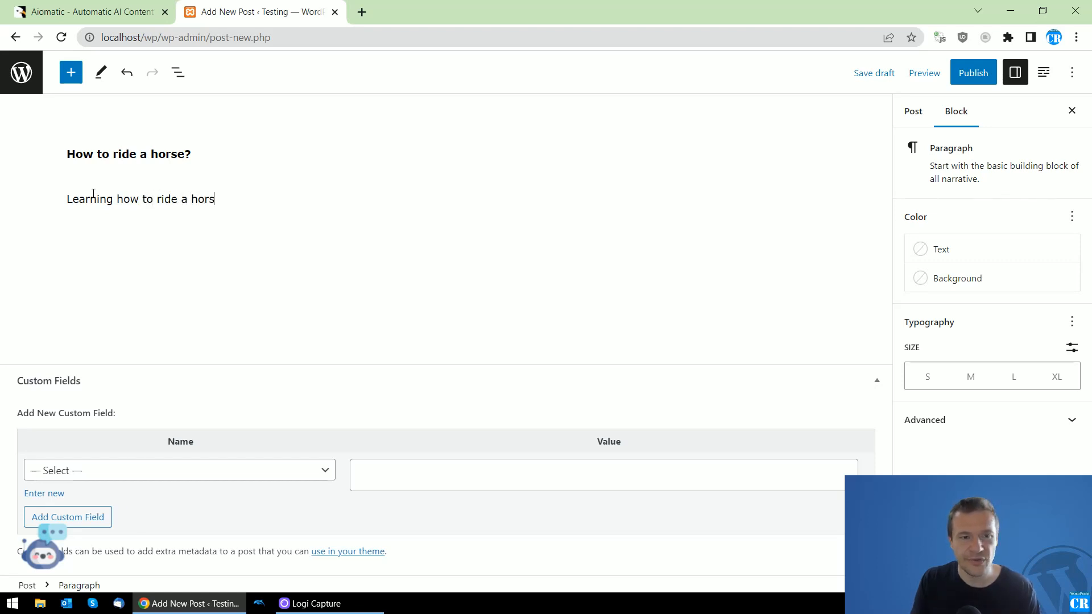
pyautogui.write('e can be dif')
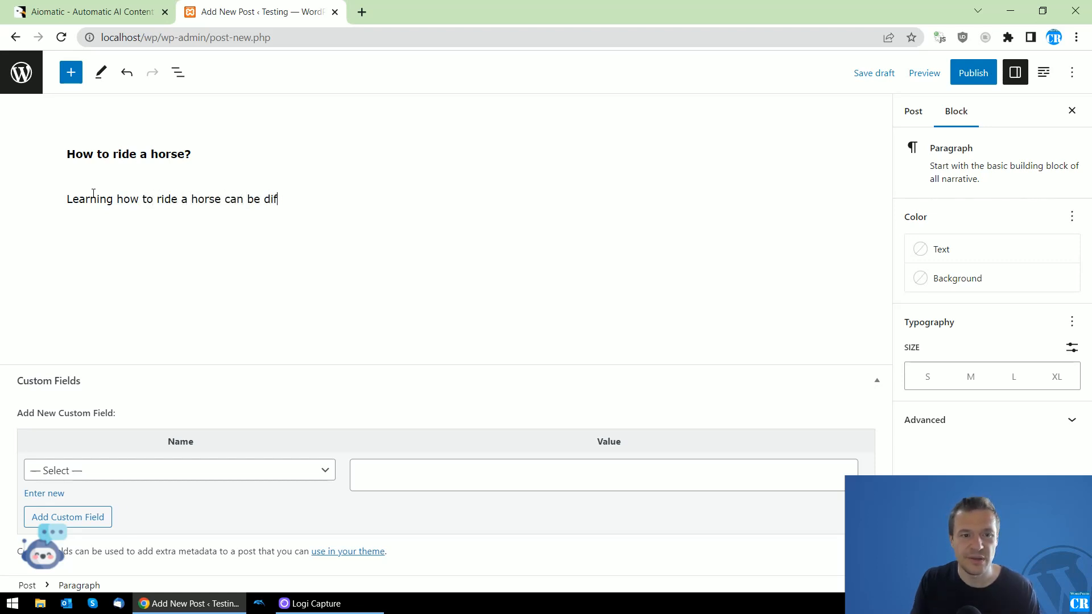
pyautogui.write('ficult, but')
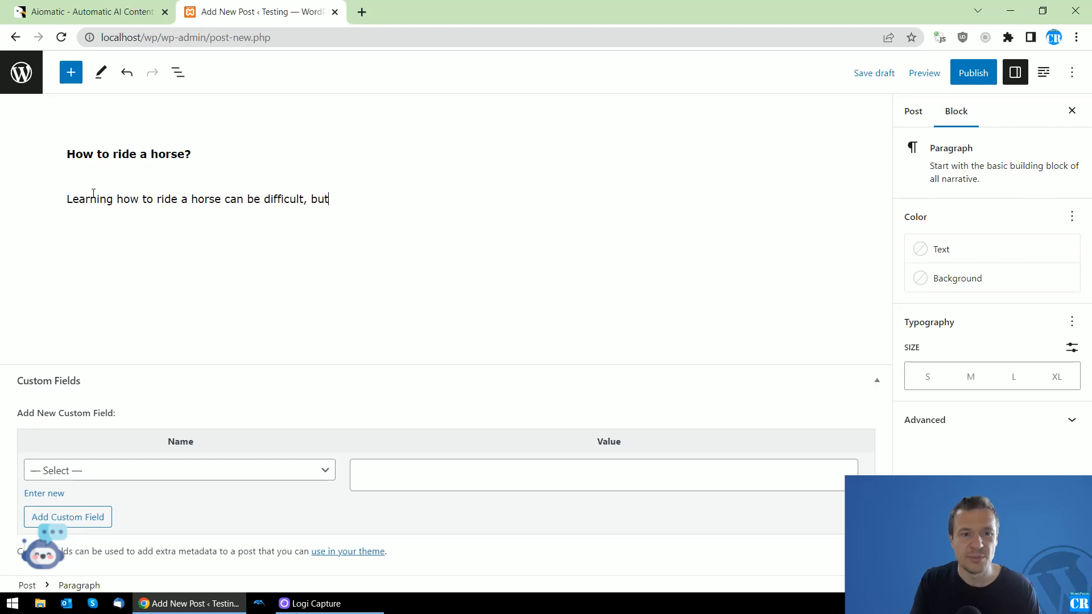
pyautogui.write(' following these s')
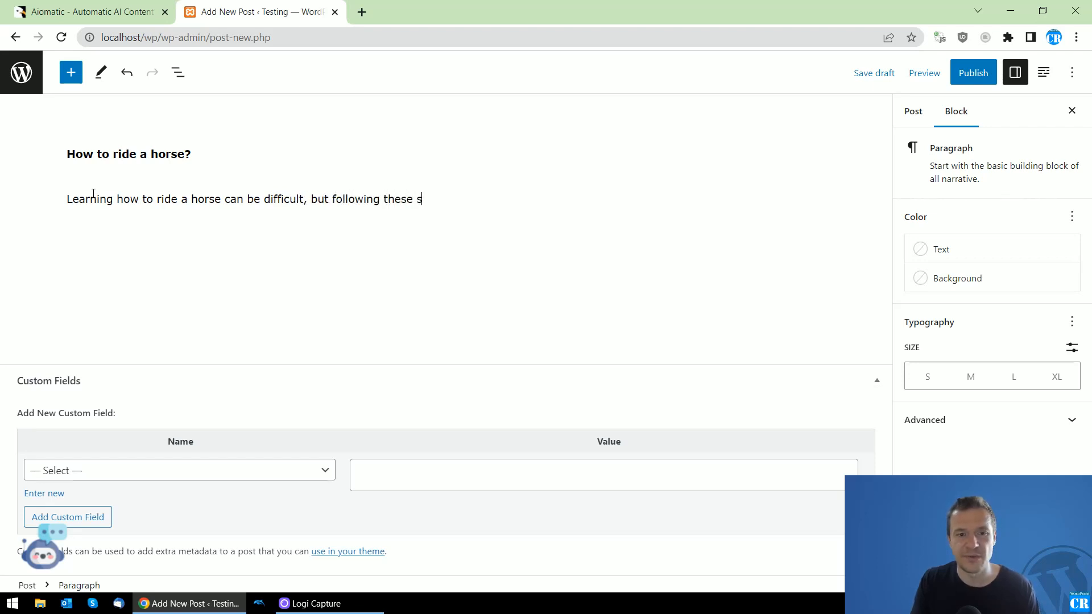
pyautogui.press('BackSpace')
pyautogui.write('steps')
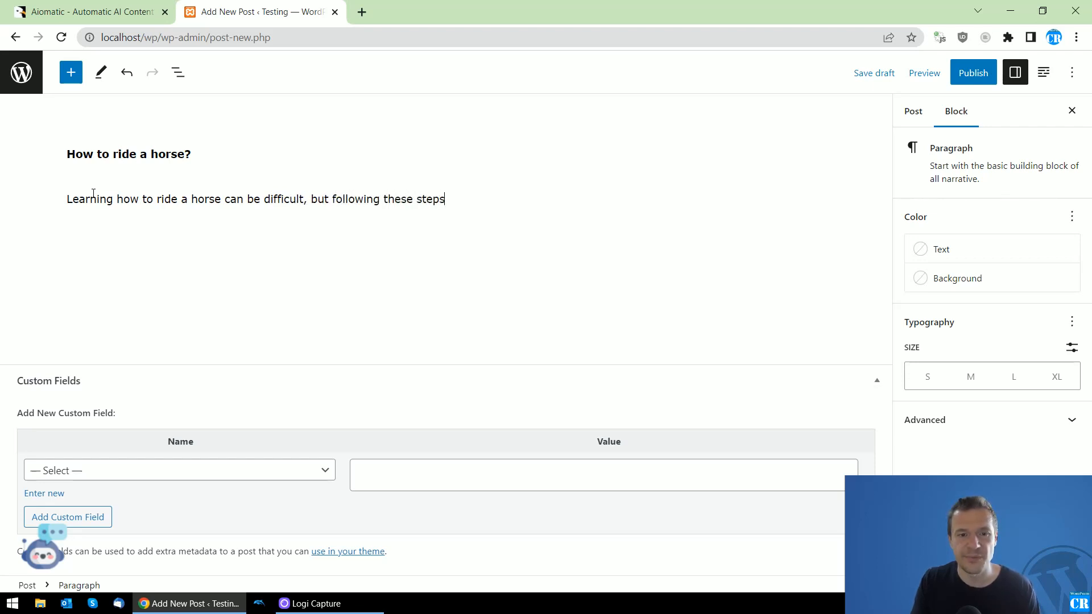
pyautogui.write(', you can')
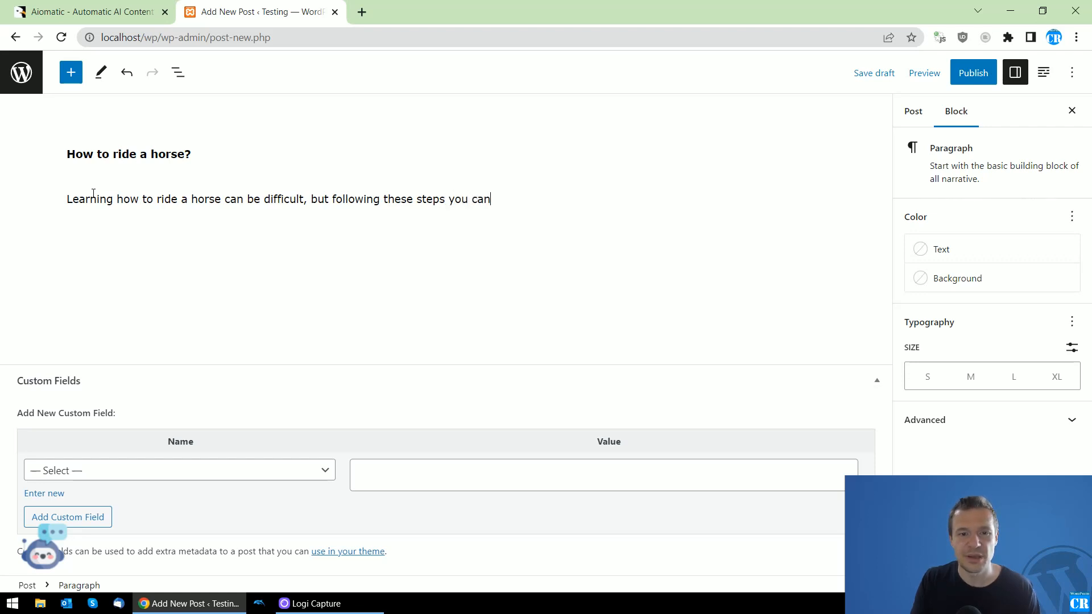
pyautogui.write(' make it easy:')
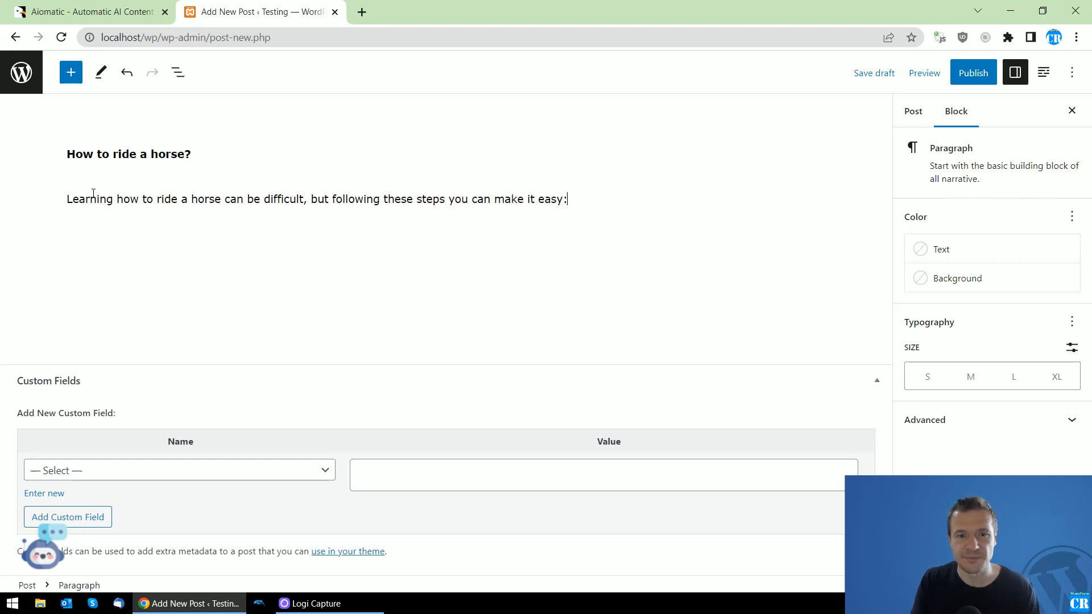
pyautogui.click(870, 75)
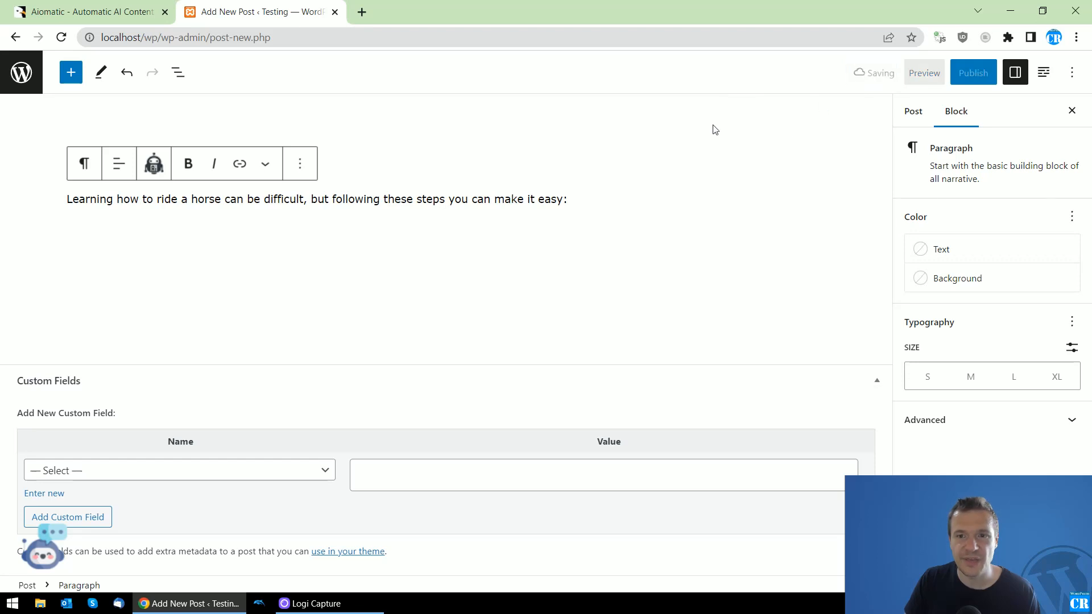
# Reload the post's edit page and send the chatbot the message "continue the article"
pyautogui.click(63, 38)
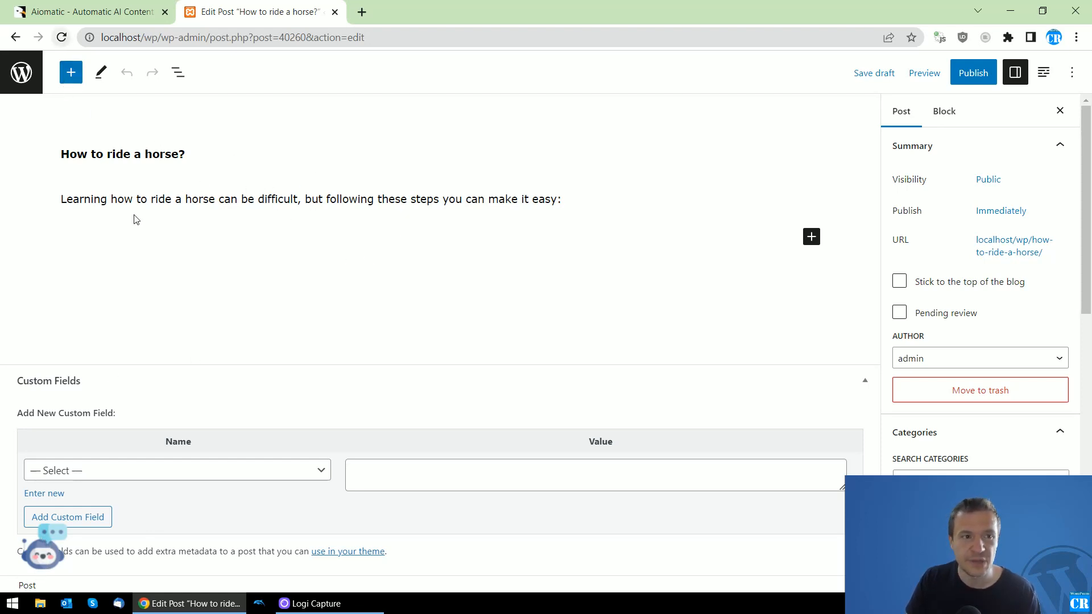
pyautogui.click(50, 558)
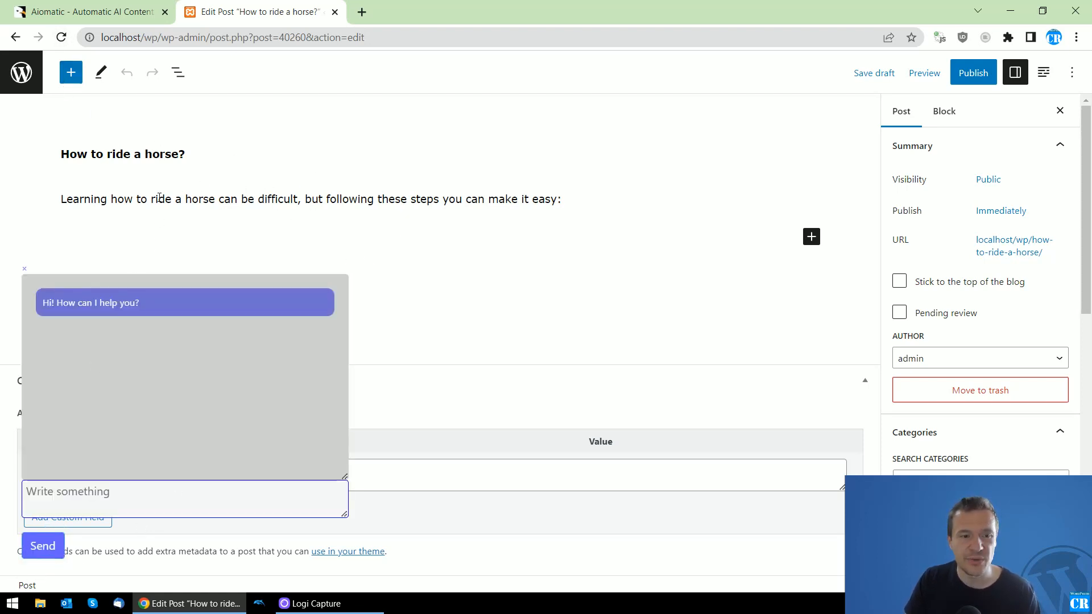
pyautogui.click(63, 492)
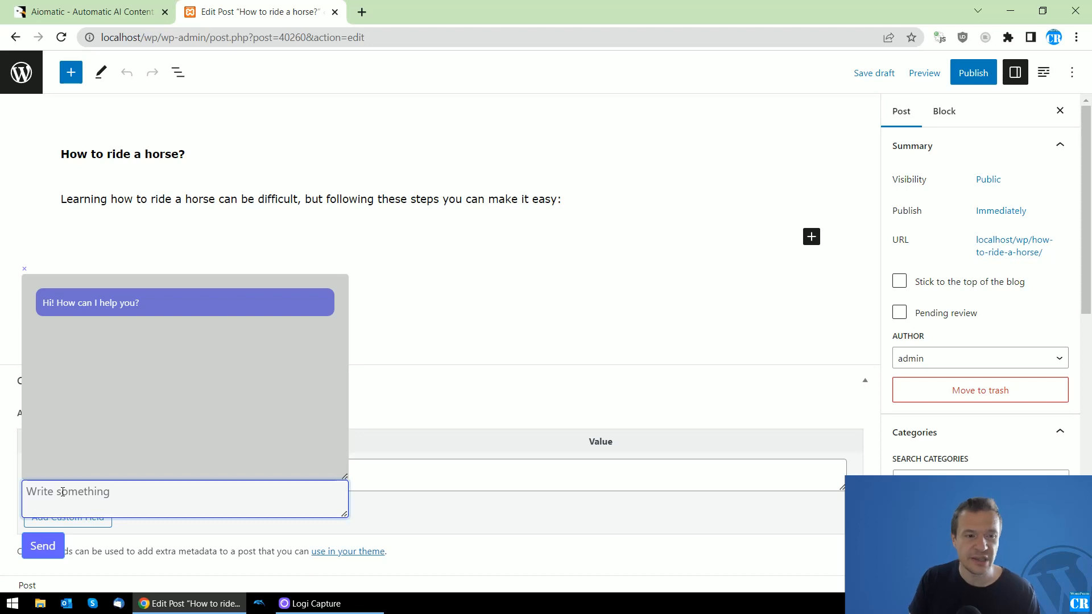
pyautogui.write('c')
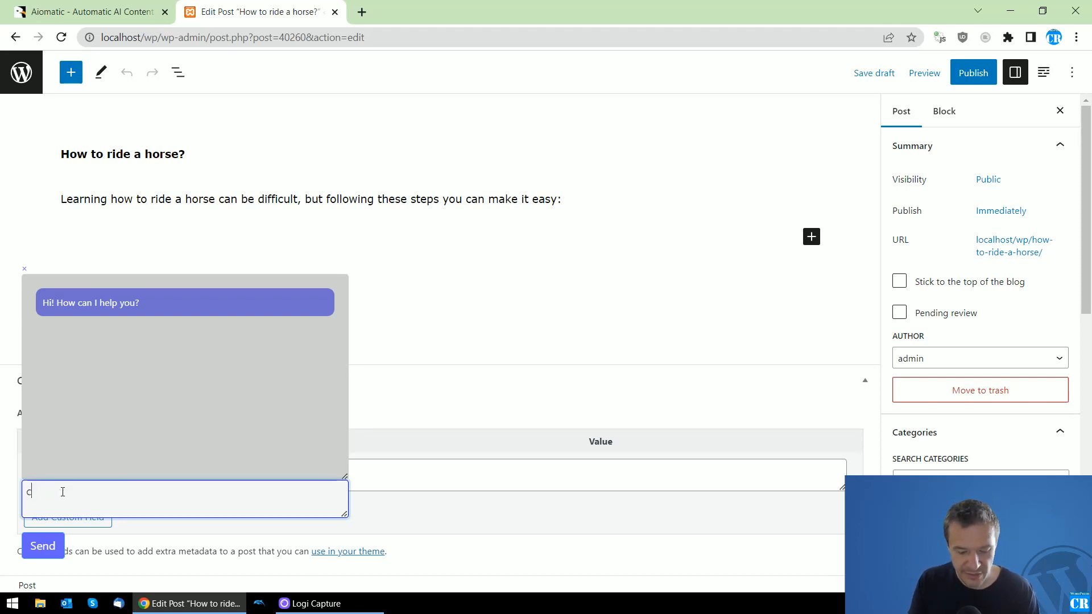
pyautogui.write('ontinue the article')
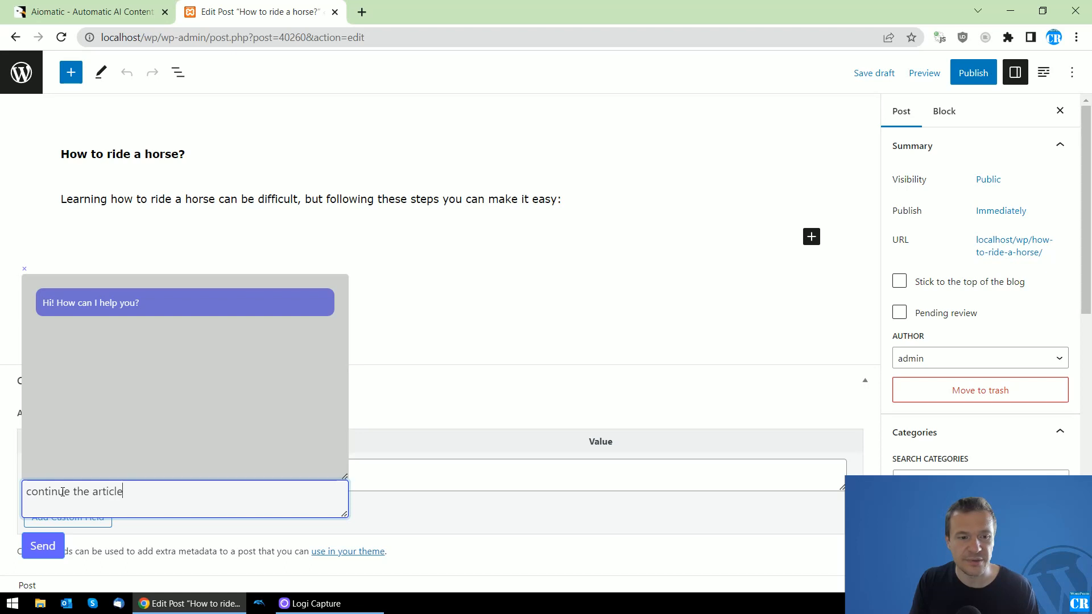
pyautogui.press('Return')
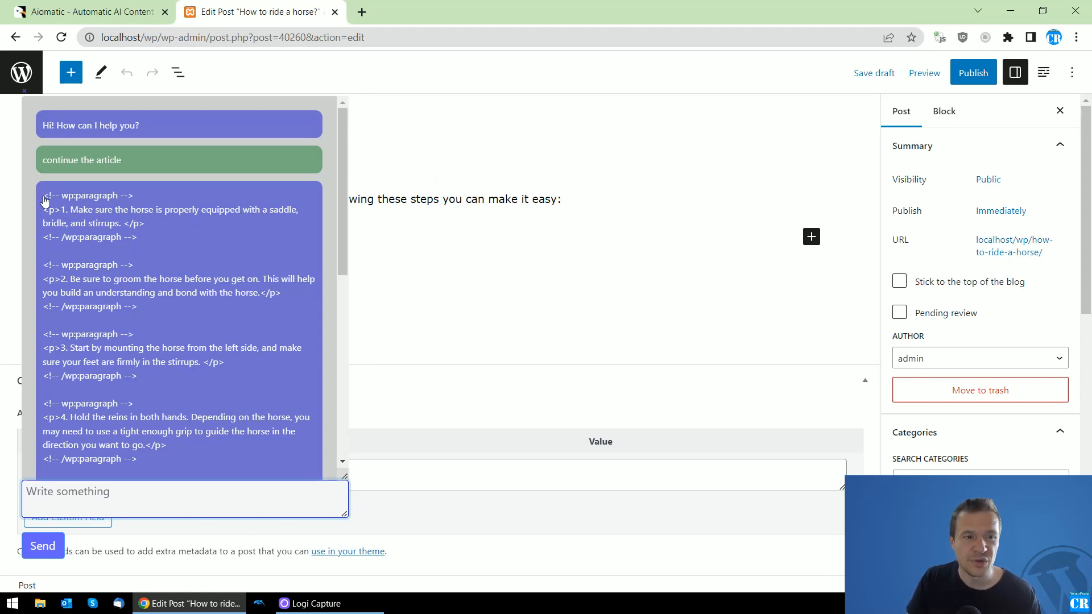
# Copy the chatbot's entire reply, from the first paragraph block to the closing one
pyautogui.moveTo(44, 195); pyautogui.dragTo(144, 441)
pyautogui.scroll(-1, 68, 213)
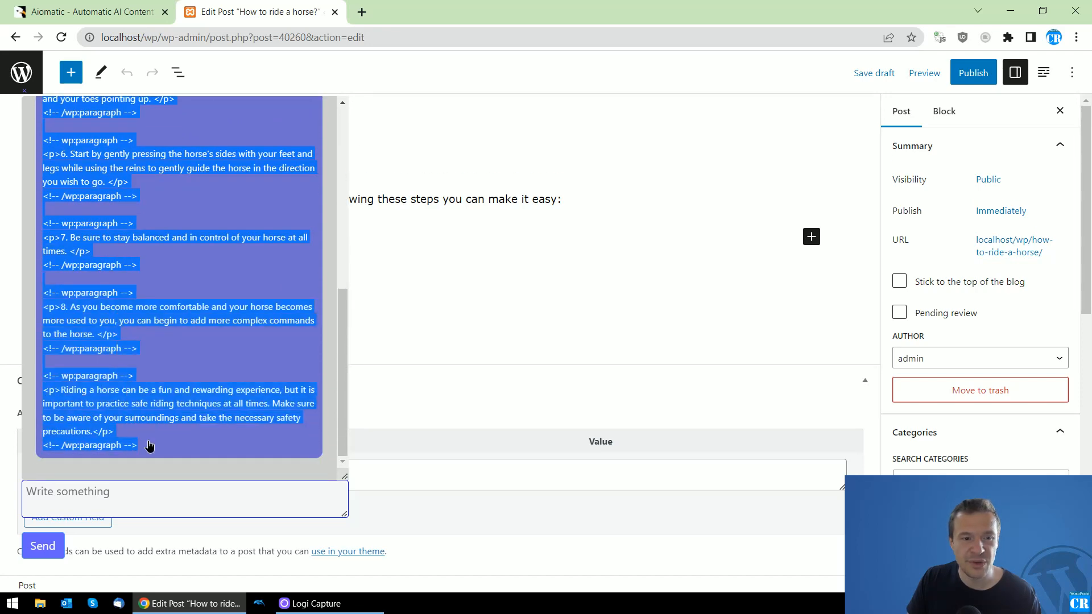
pyautogui.rightClick(121, 402)
pyautogui.click(145, 412)
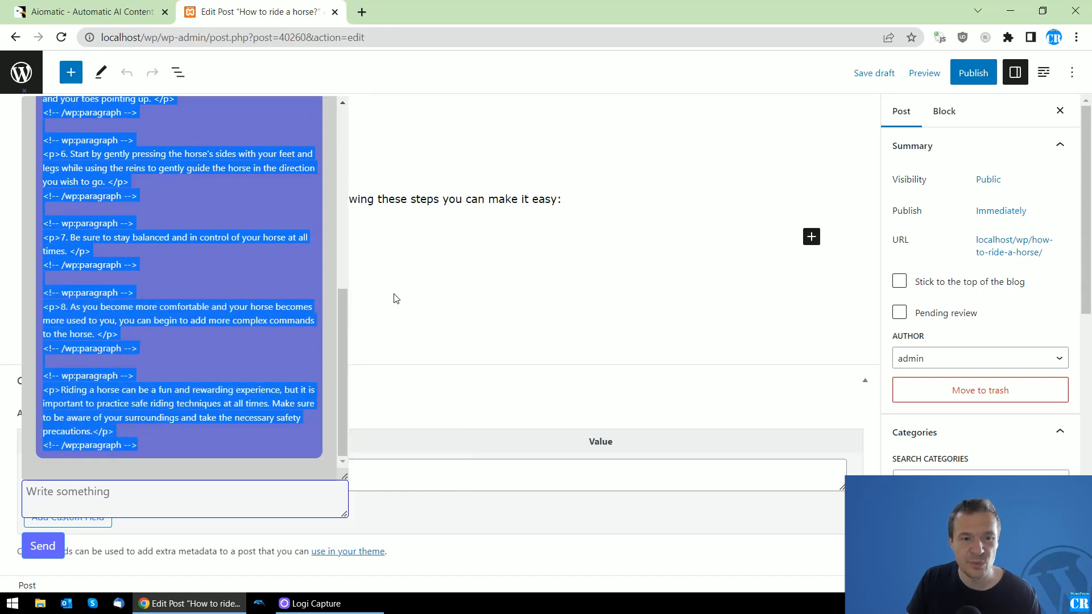
# Try to paste the copied chatbot reply into the post content in the code editor and return to the visual editor
pyautogui.click(550, 235)
pyautogui.click(845, 113)
pyautogui.click(1072, 73)
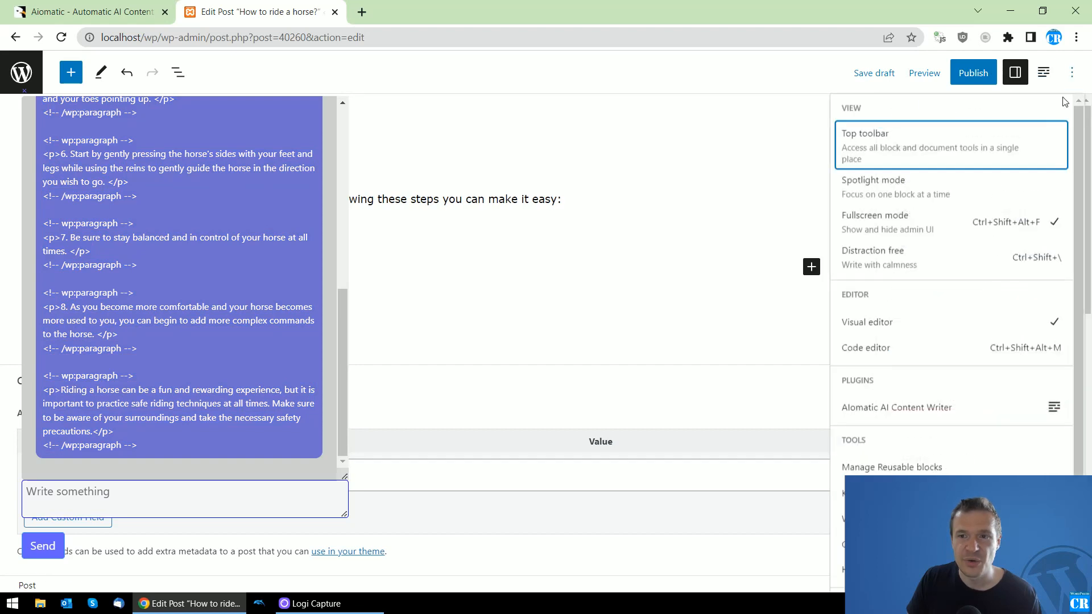
pyautogui.click(853, 352)
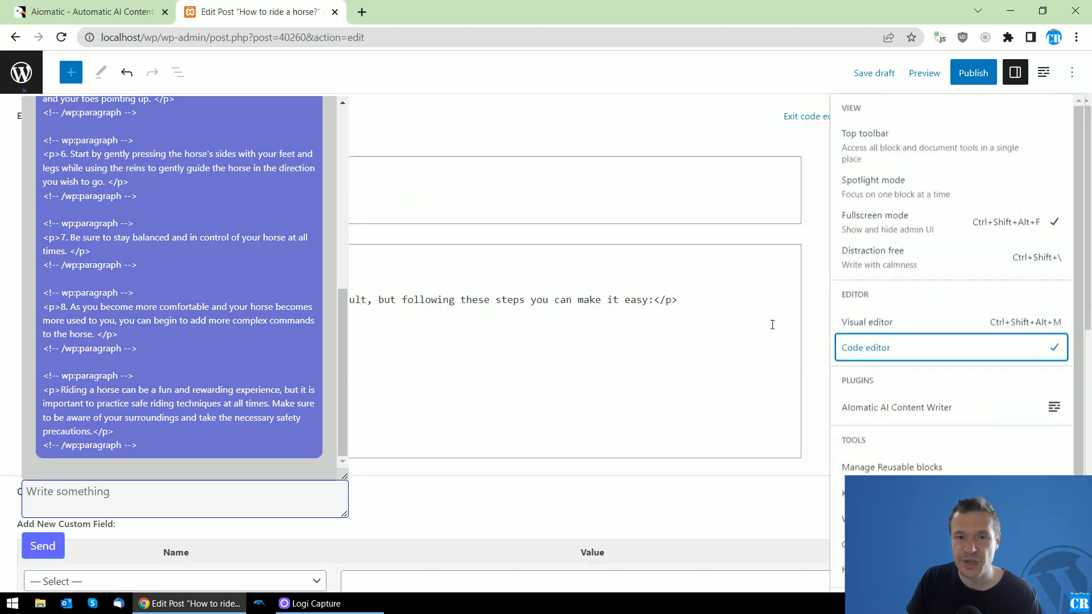
pyautogui.click(457, 398)
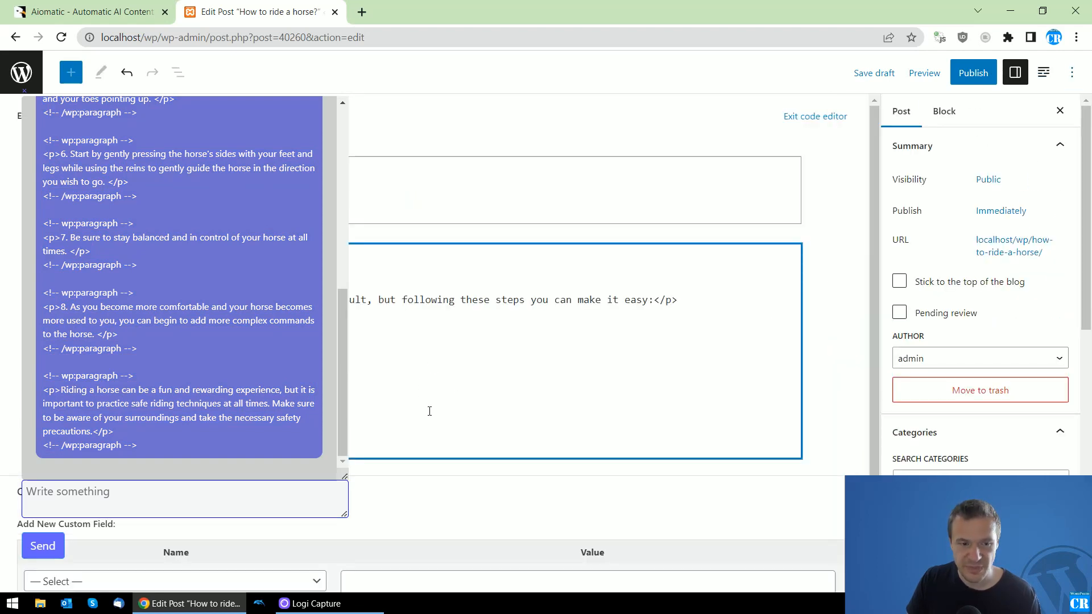
pyautogui.hotkey('ctrl', 'v')
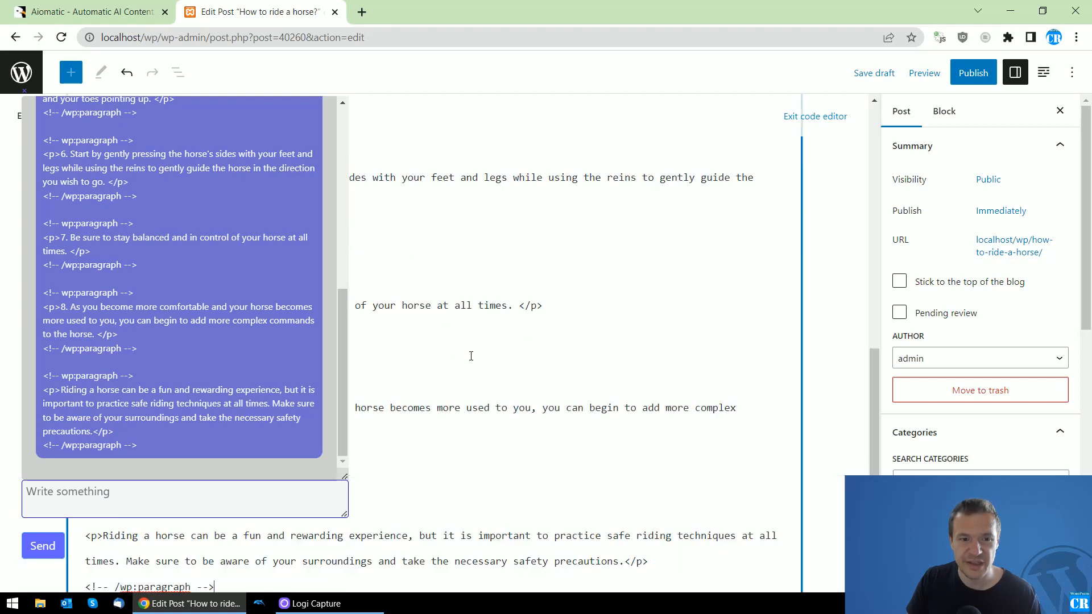
pyautogui.click(1073, 72)
pyautogui.click(847, 324)
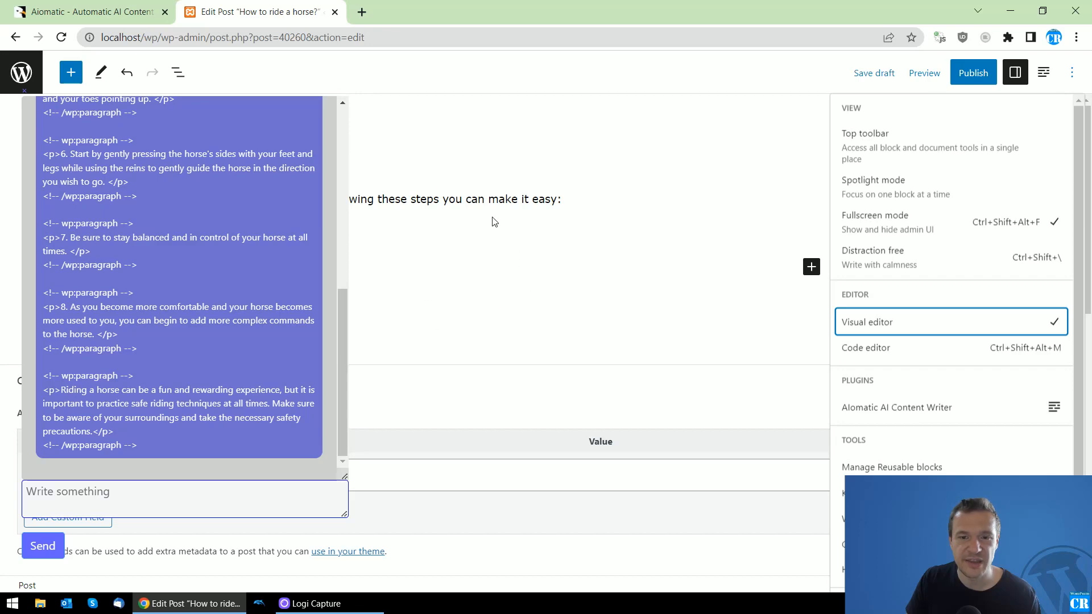
# Replace the post's entire content in the code editor with the copied chatbot reply, save the draft and return to the visual editor
pyautogui.click(911, 350)
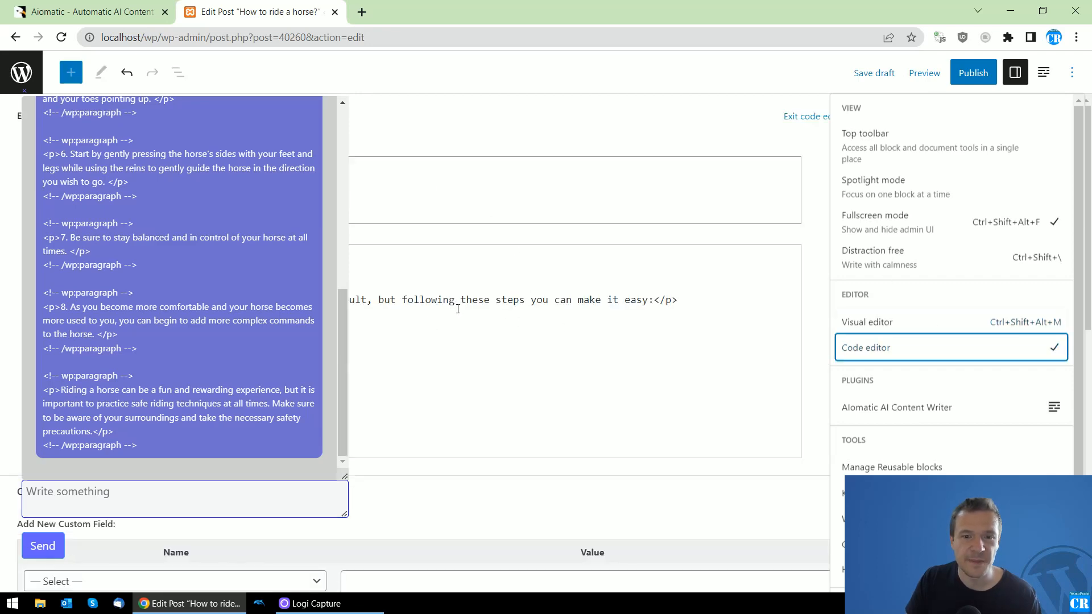
pyautogui.click(509, 367)
pyautogui.hotkey('ctrl', 'a')
pyautogui.hotkey('ctrl', 'v')
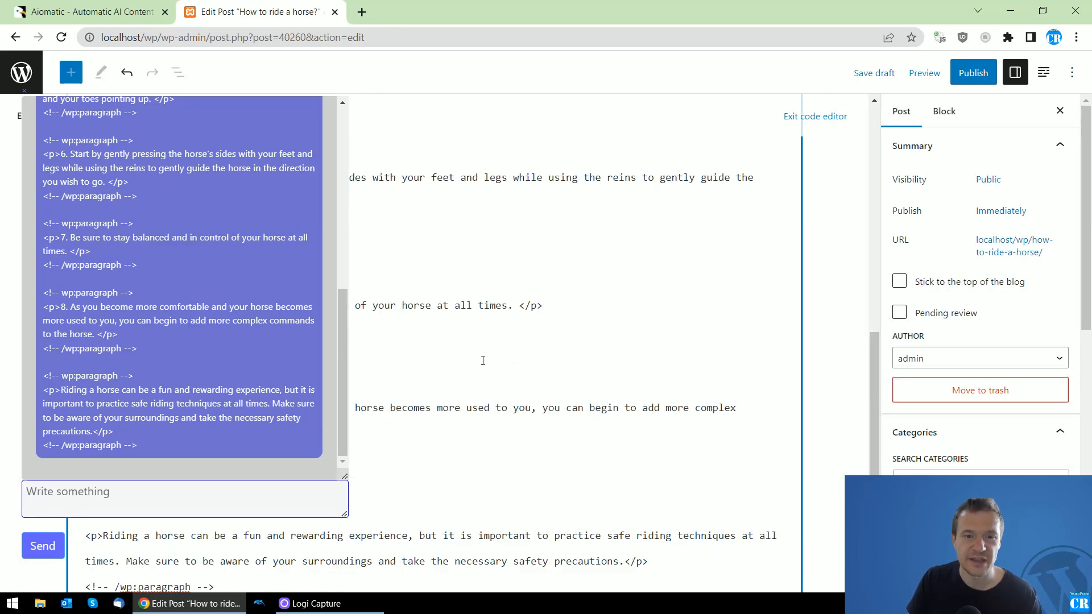
pyautogui.scroll(15, 483, 361)
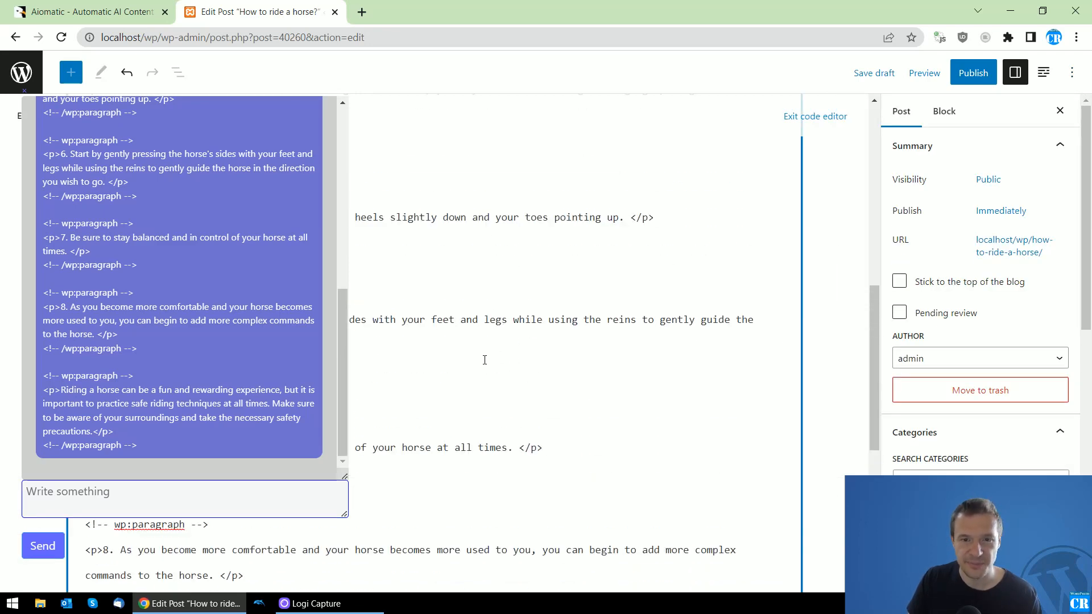
pyautogui.click(865, 74)
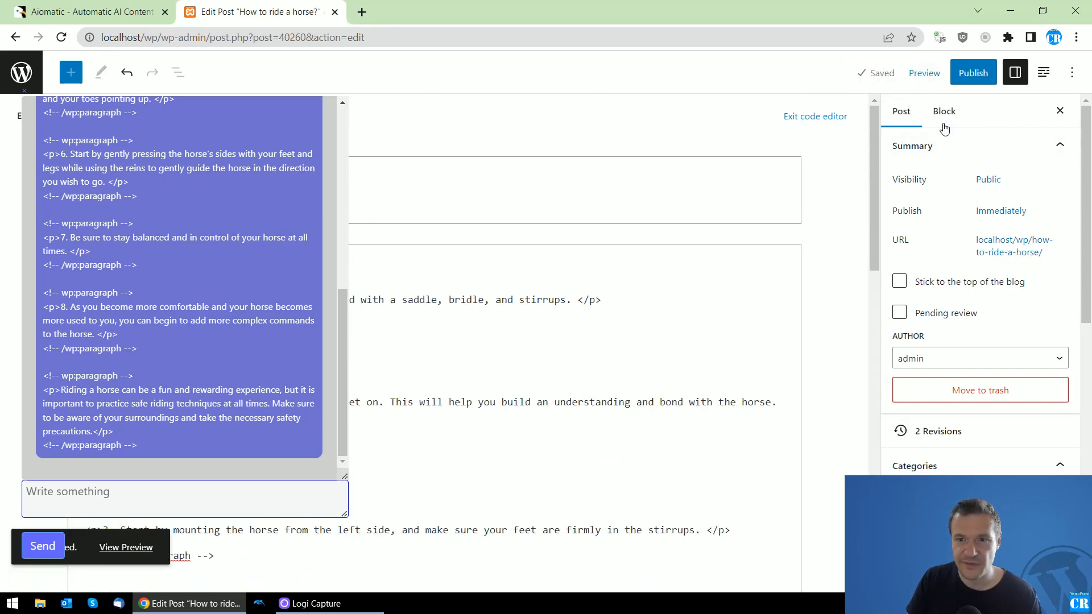
pyautogui.click(815, 116)
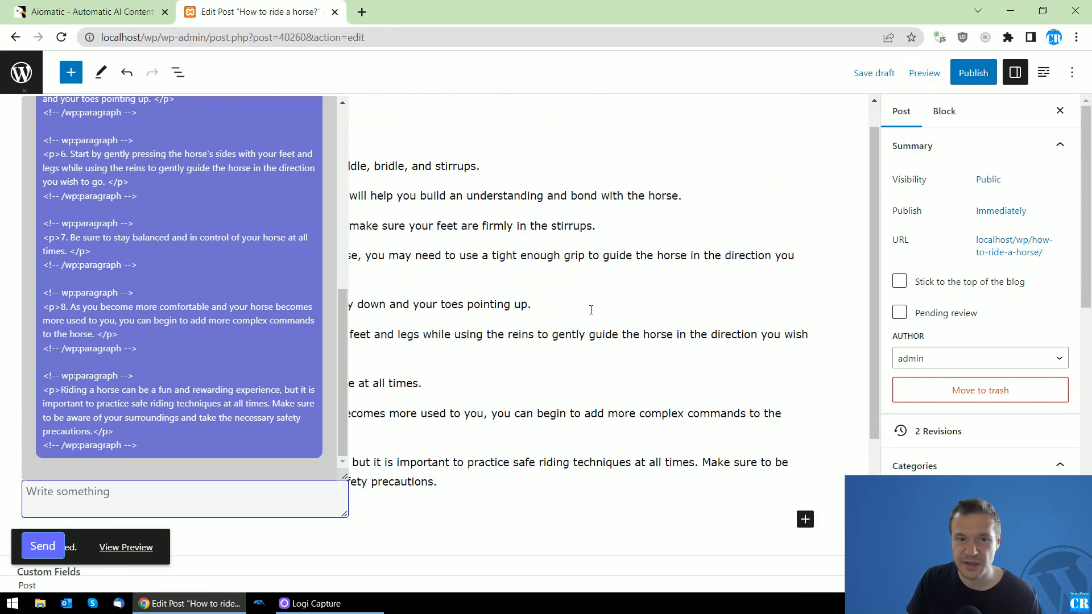
pyautogui.scroll(1, 591, 310)
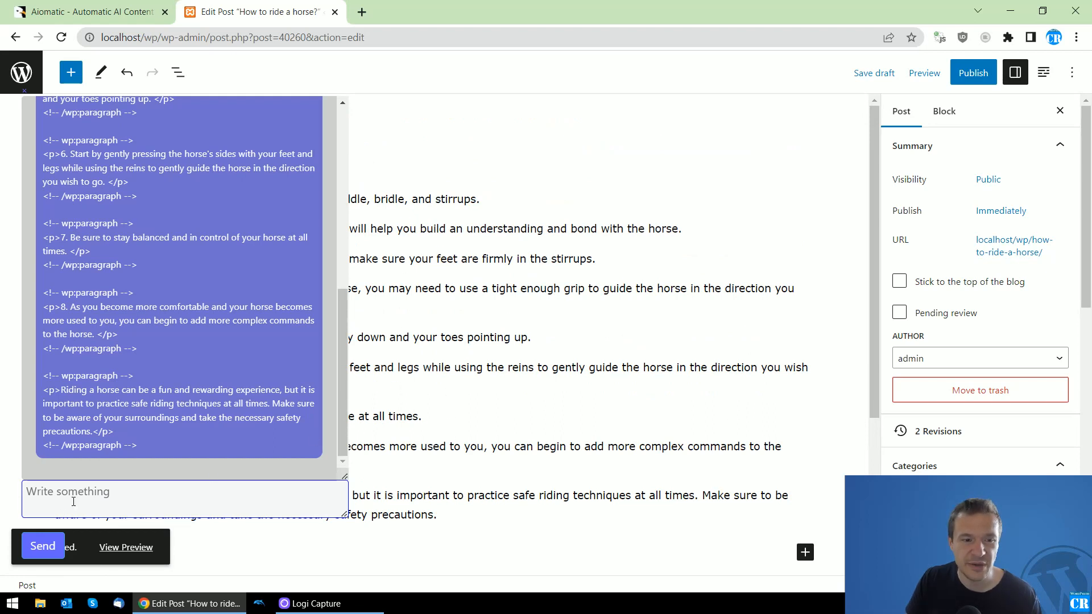
pyautogui.click(287, 472)
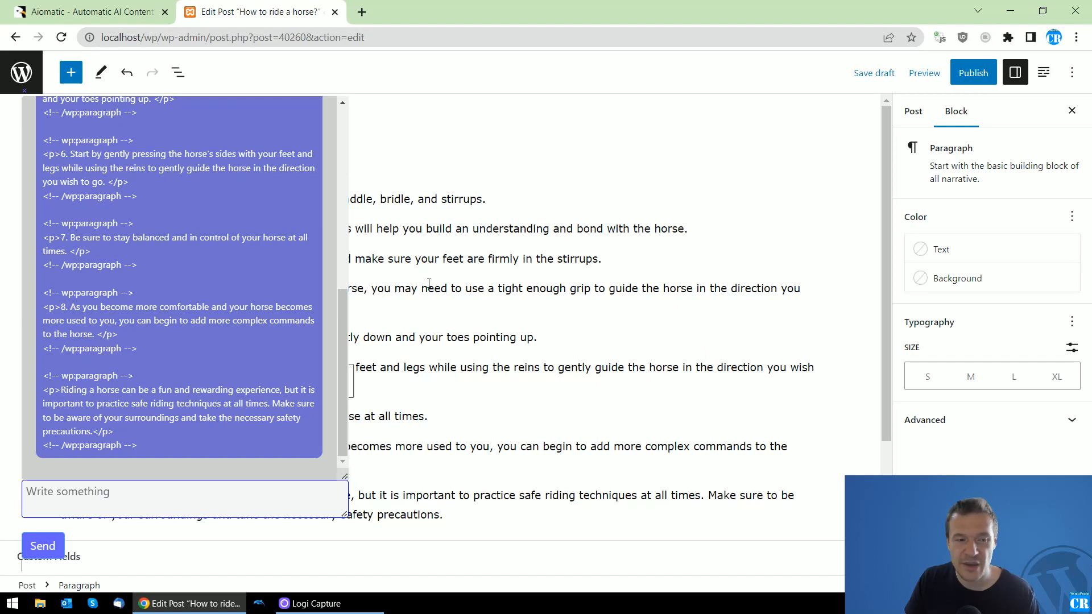
pyautogui.click(1072, 78)
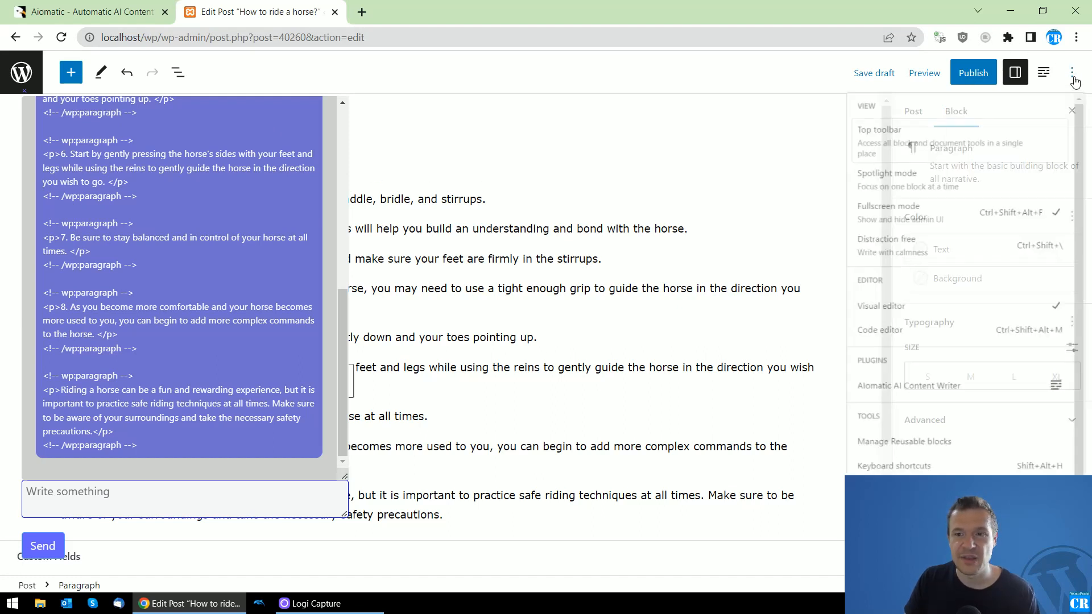
pyautogui.click(1072, 81)
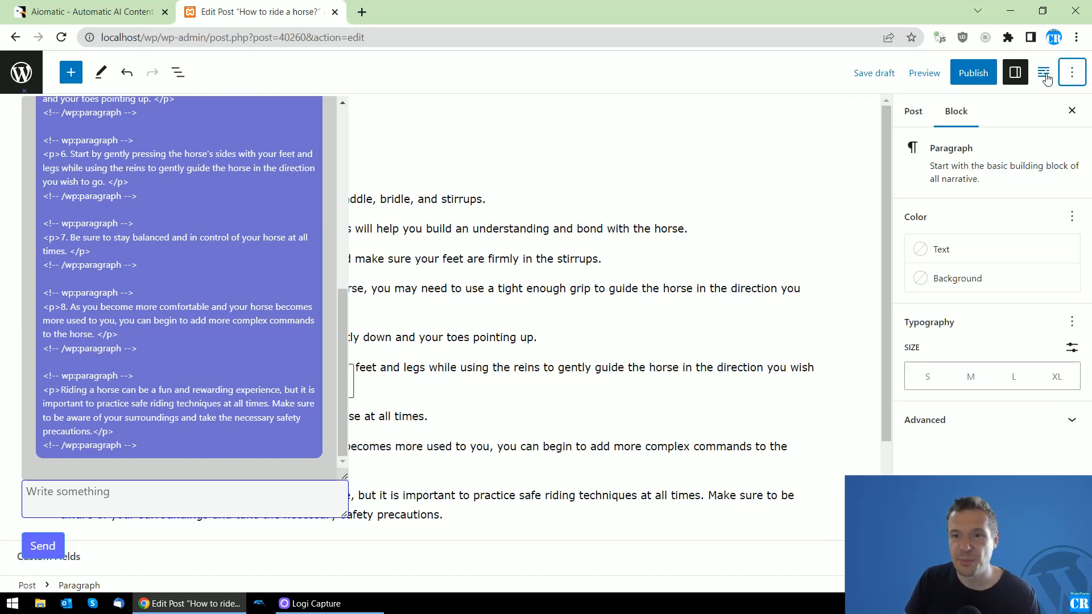
# Open the horse-riding post on the site through its permalink in the post settings and review the article's content
pyautogui.click(916, 112)
pyautogui.click(1008, 246)
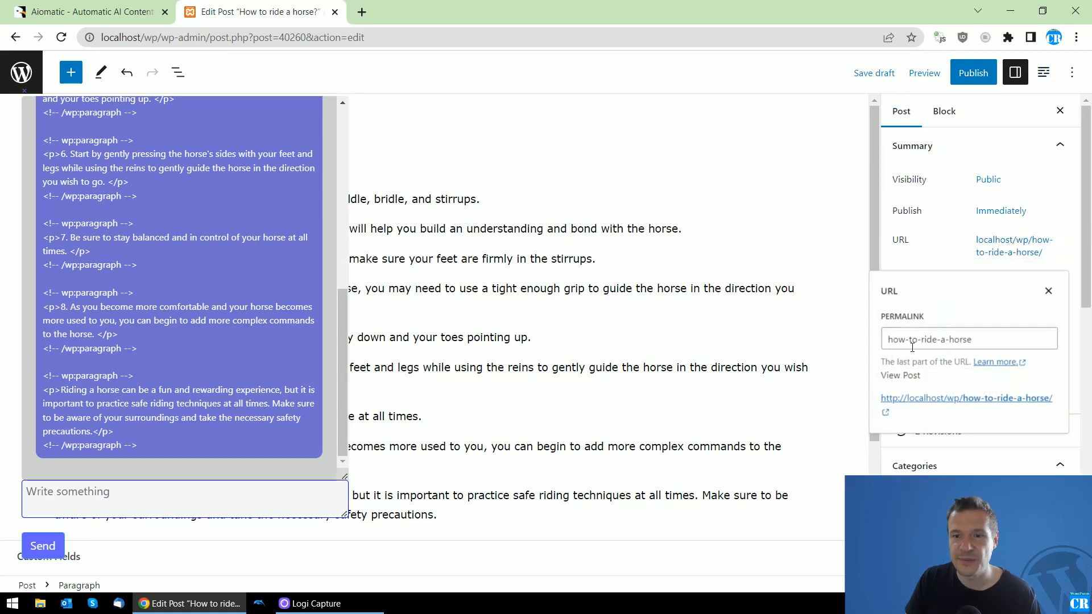
pyautogui.click(915, 399)
pyautogui.scroll(-3, 319, 283)
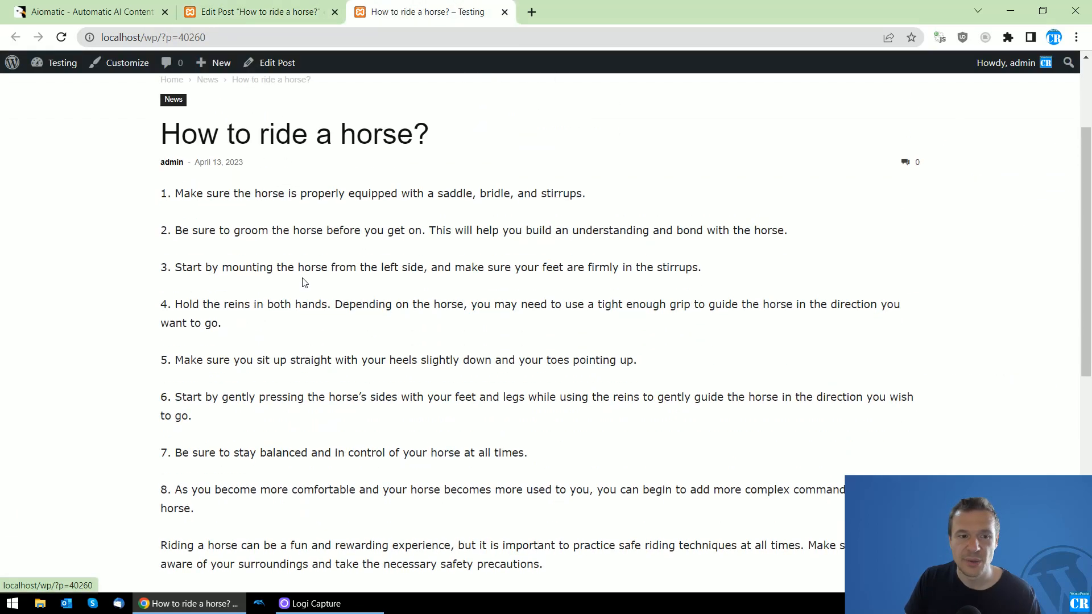
pyautogui.scroll(-2, 296, 278)
pyautogui.scroll(4, 292, 276)
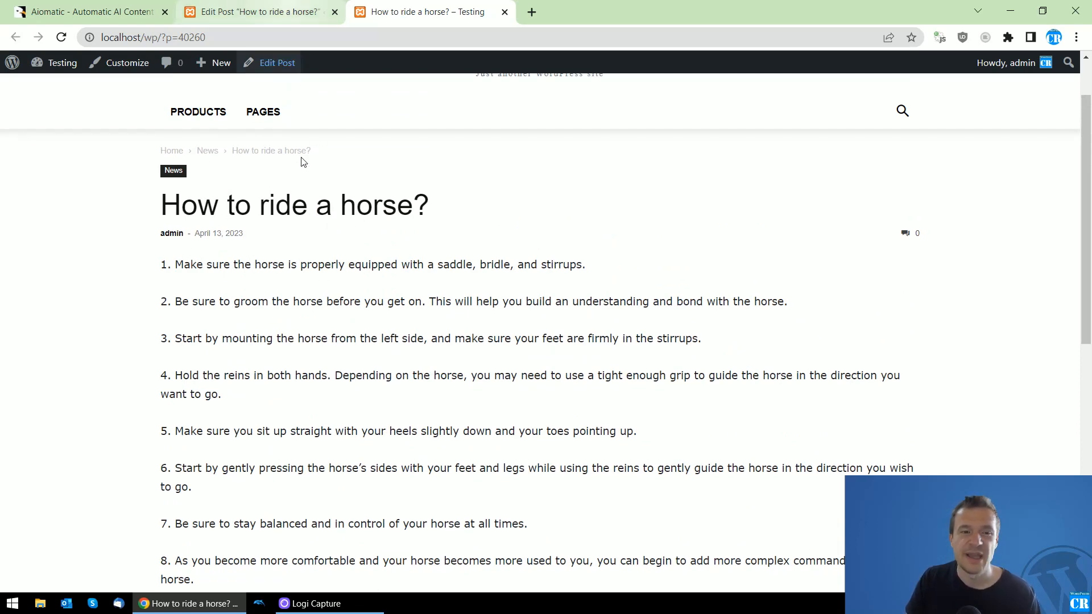
# Dismiss the permalink settings in the post editor, revisit the post's front-end view, and show the Aiomatic product page on CodeCanyon
pyautogui.click(287, 6)
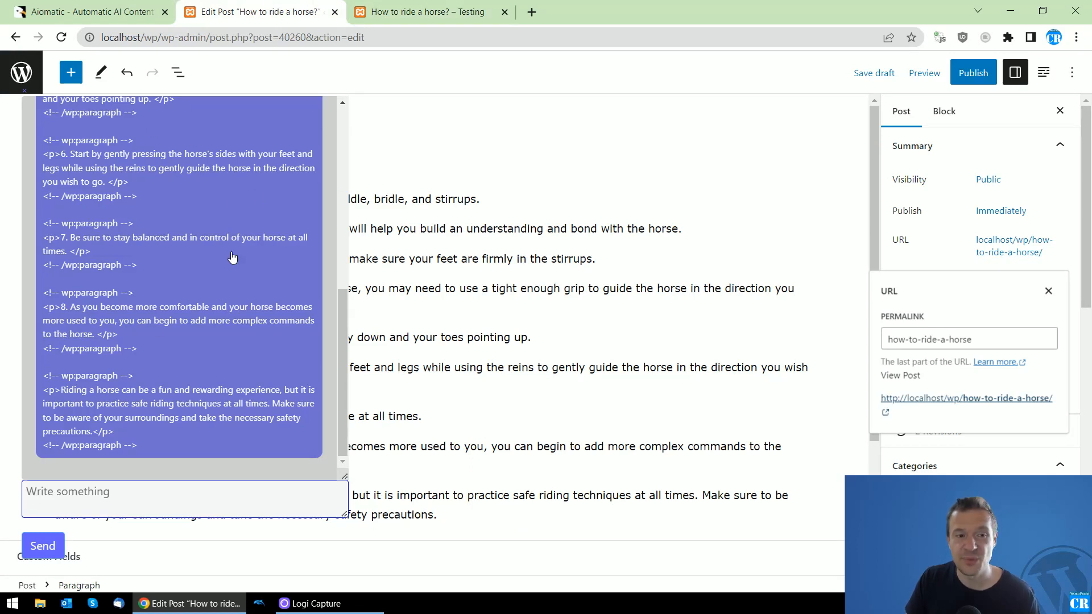
pyautogui.click(534, 287)
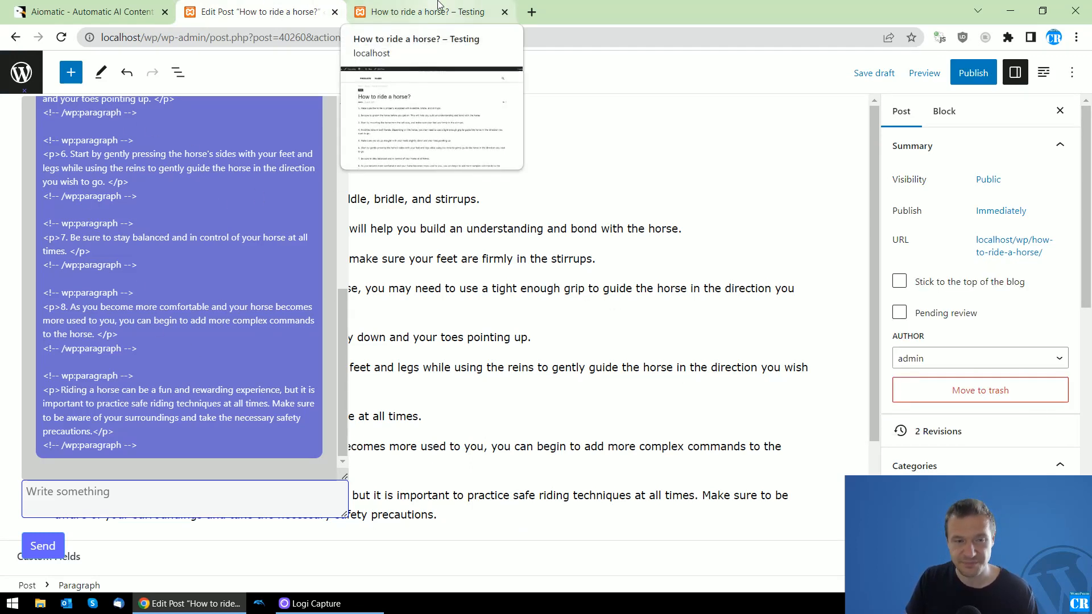
pyautogui.click(438, 5)
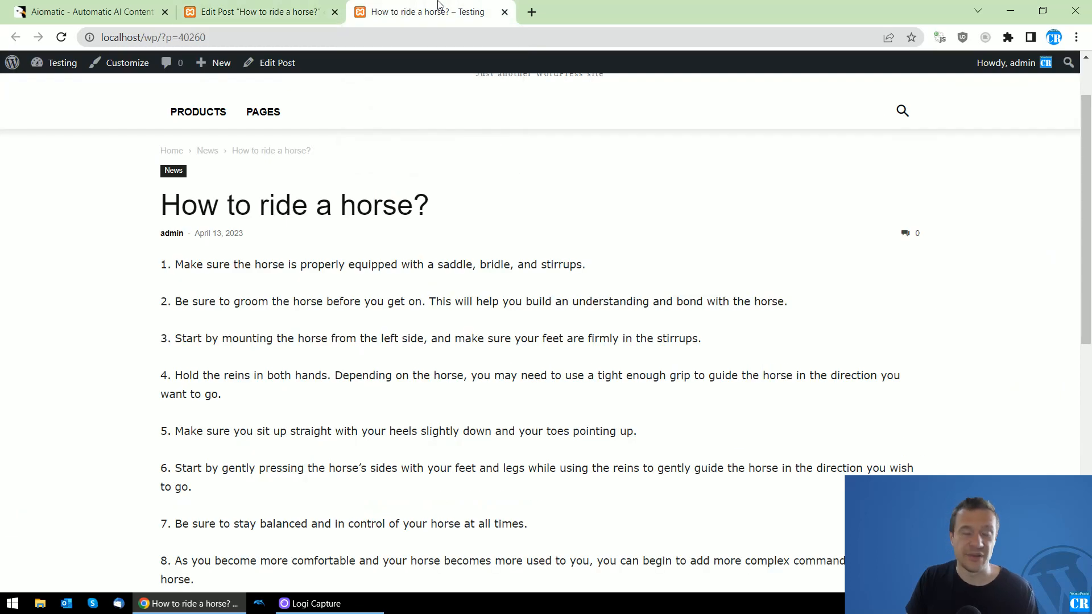
pyautogui.click(141, 4)
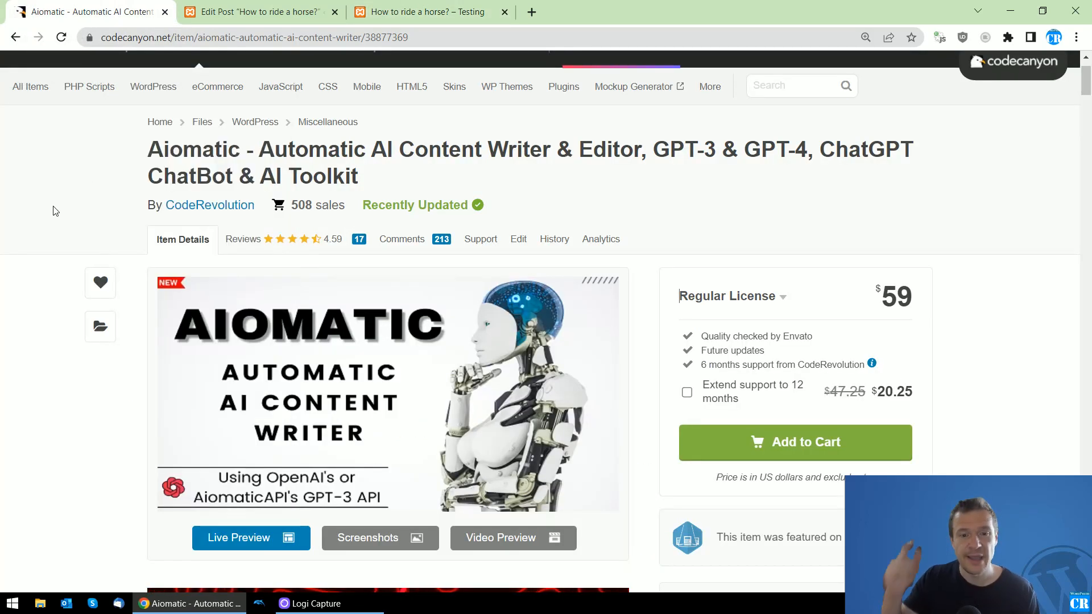